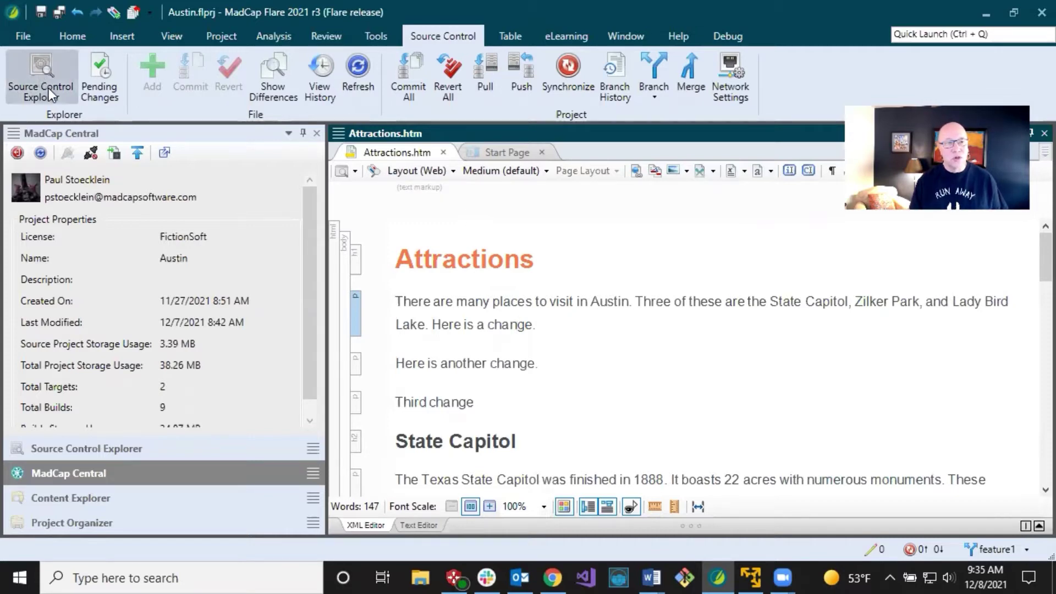
# Open the pending changes list, then close it to return to Attractions.htm.
pyautogui.click(101, 78)
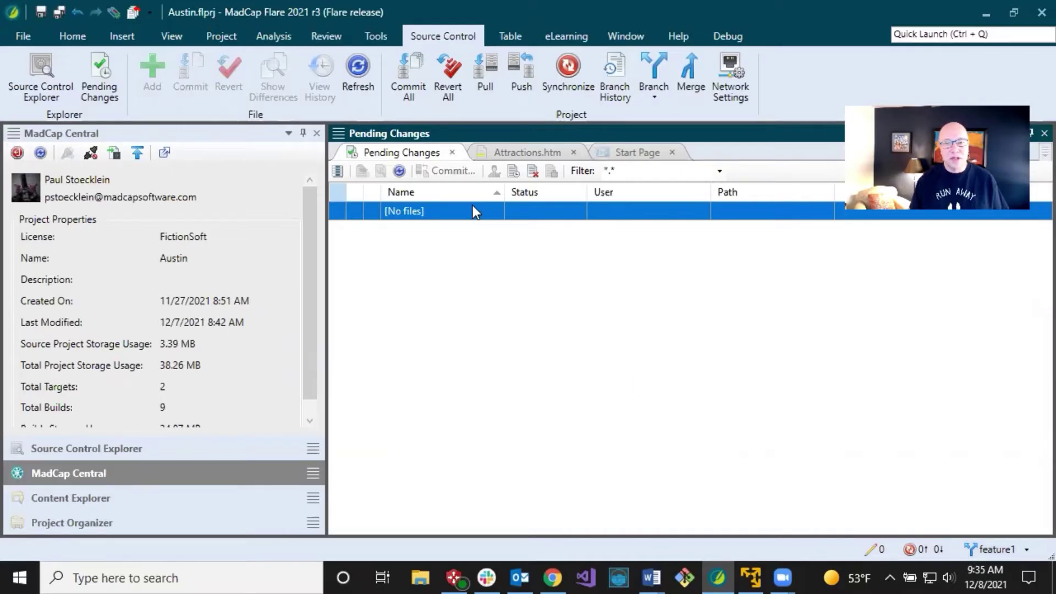
pyautogui.click(451, 152)
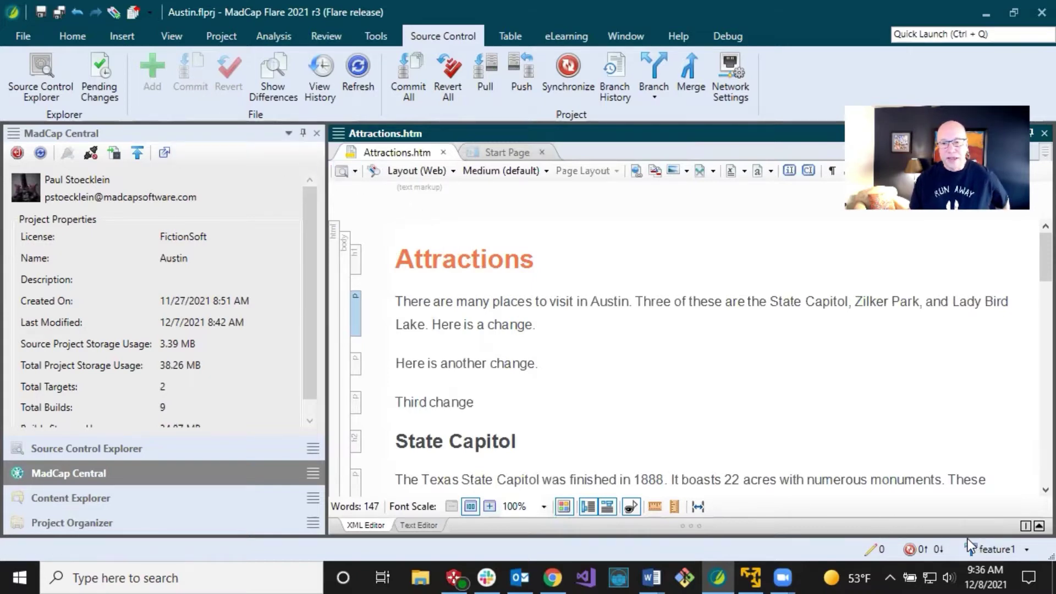
# Show the Source Control Explorer's Pending Changes view, with Attractions.htm still open in the editor.
pyautogui.click(110, 446)
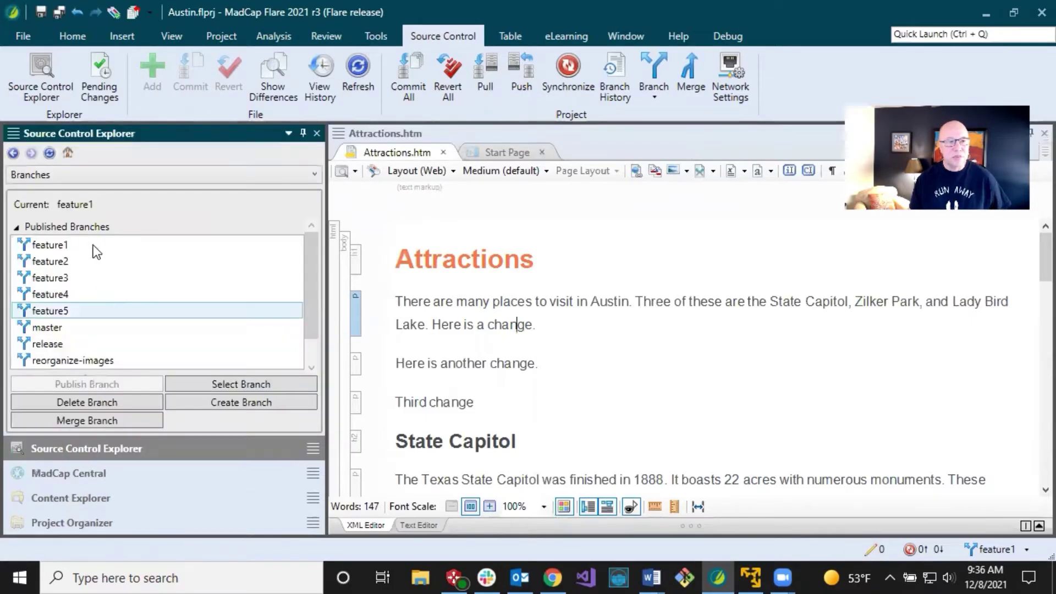
pyautogui.click(69, 154)
pyautogui.click(65, 201)
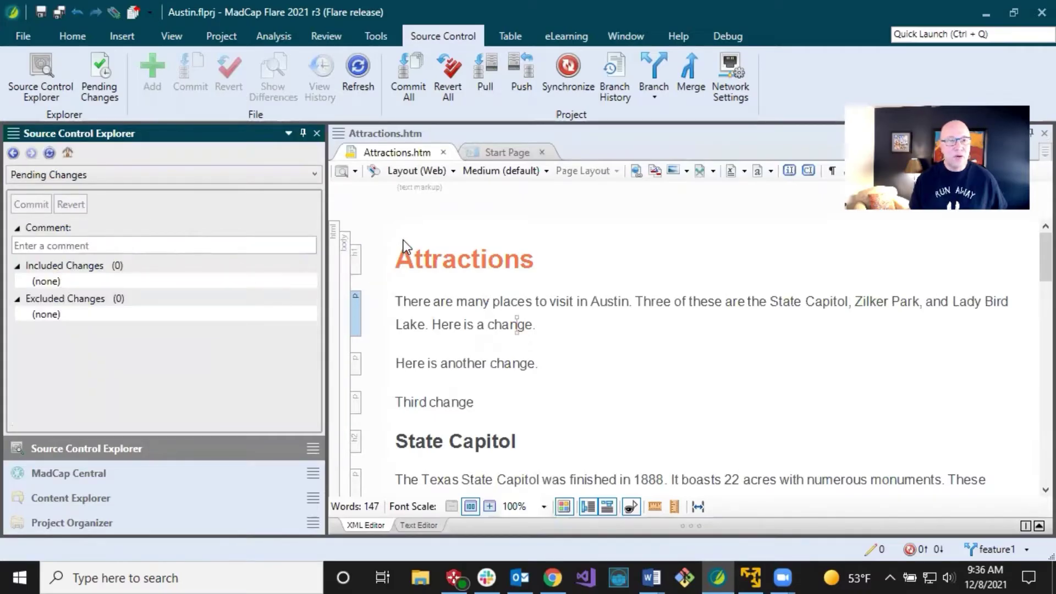
pyautogui.click(456, 258)
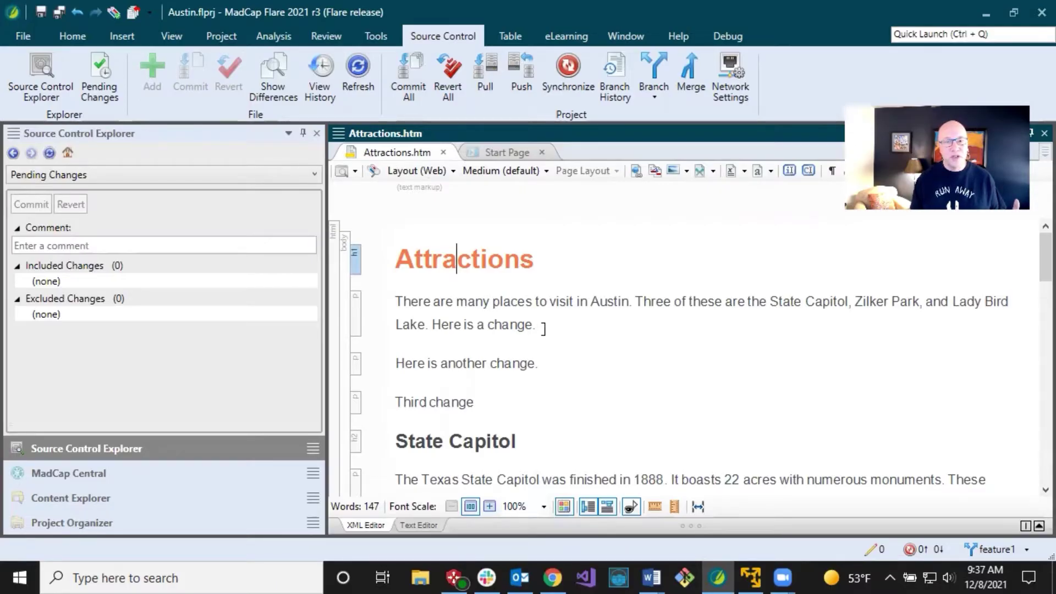
# Add 'Blah' after 'Here is a change.' in Attractions.htm, save it, then revert the file.
pyautogui.click(543, 329)
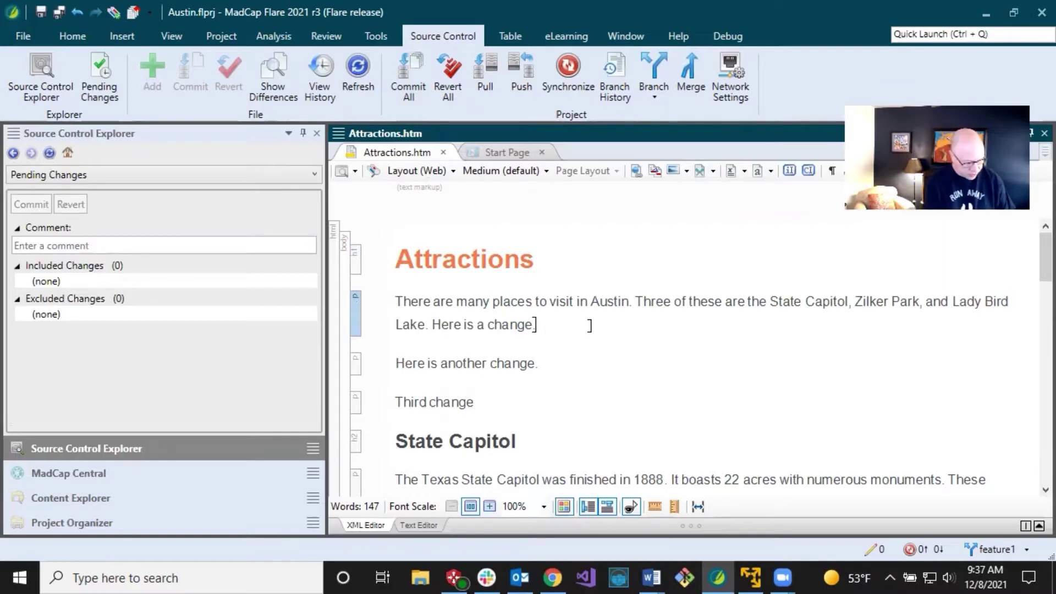
pyautogui.write('Ba')
pyautogui.press('BackSpace')
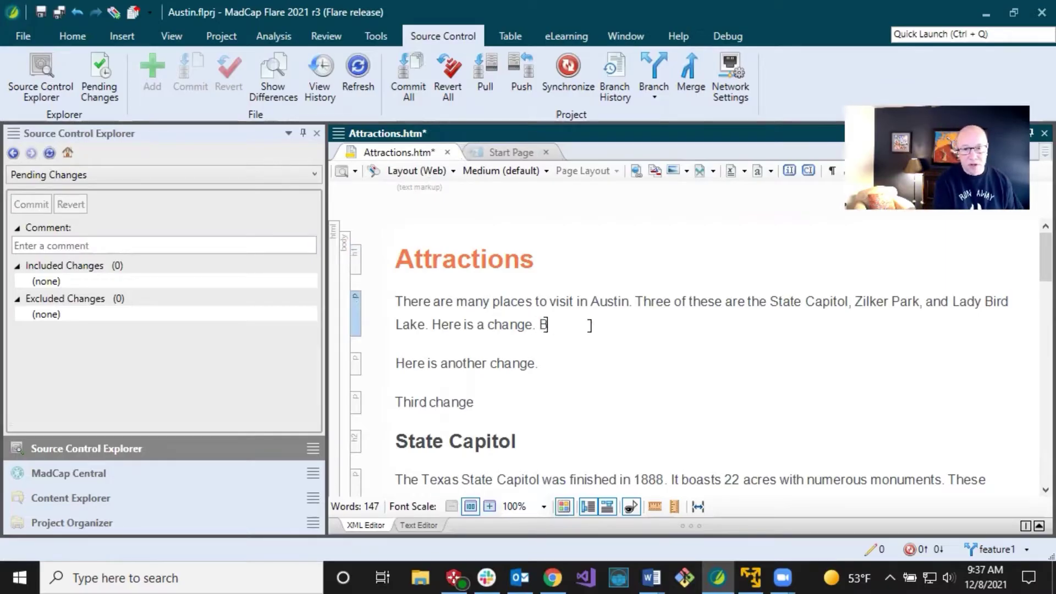
pyautogui.write('lah.')
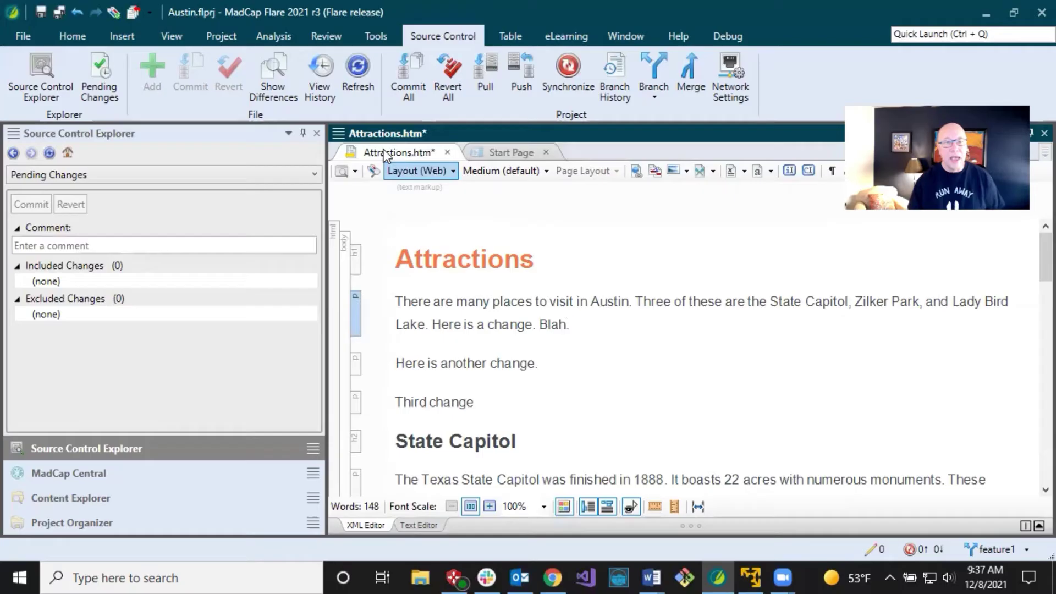
pyautogui.click(40, 12)
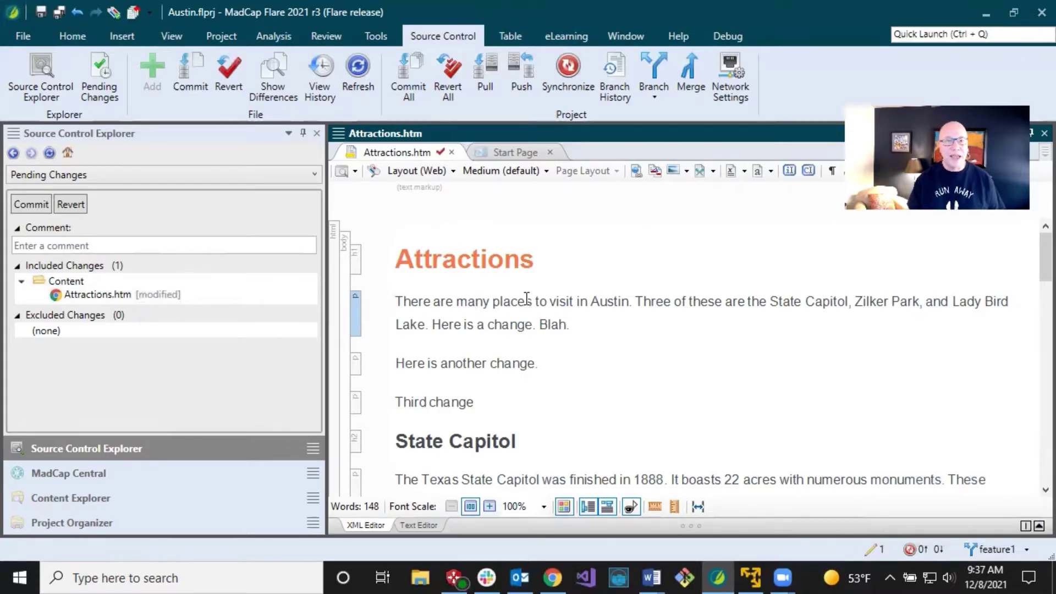
pyautogui.click(233, 75)
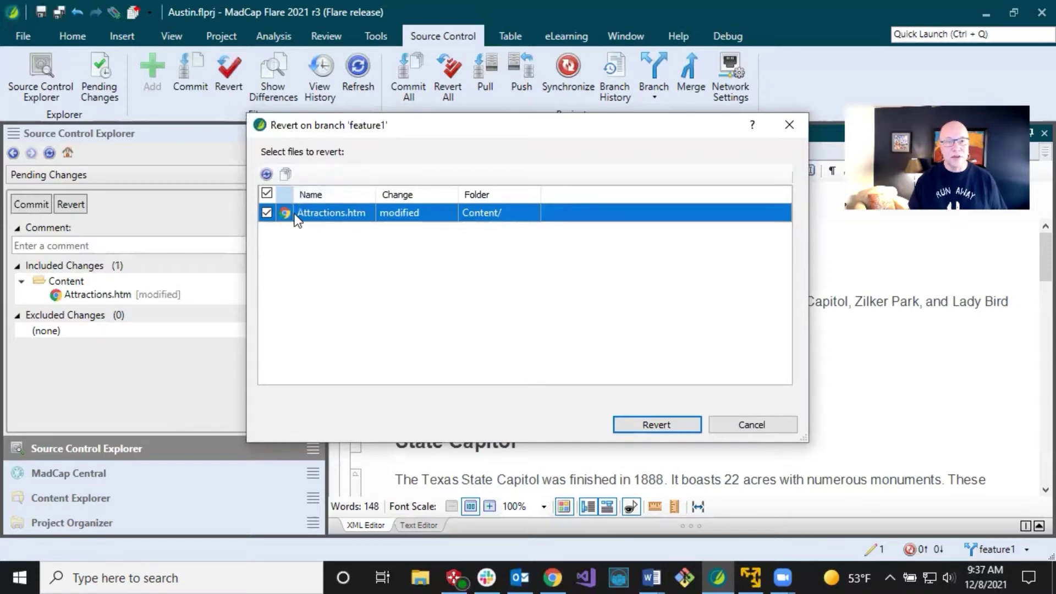
pyautogui.click(654, 427)
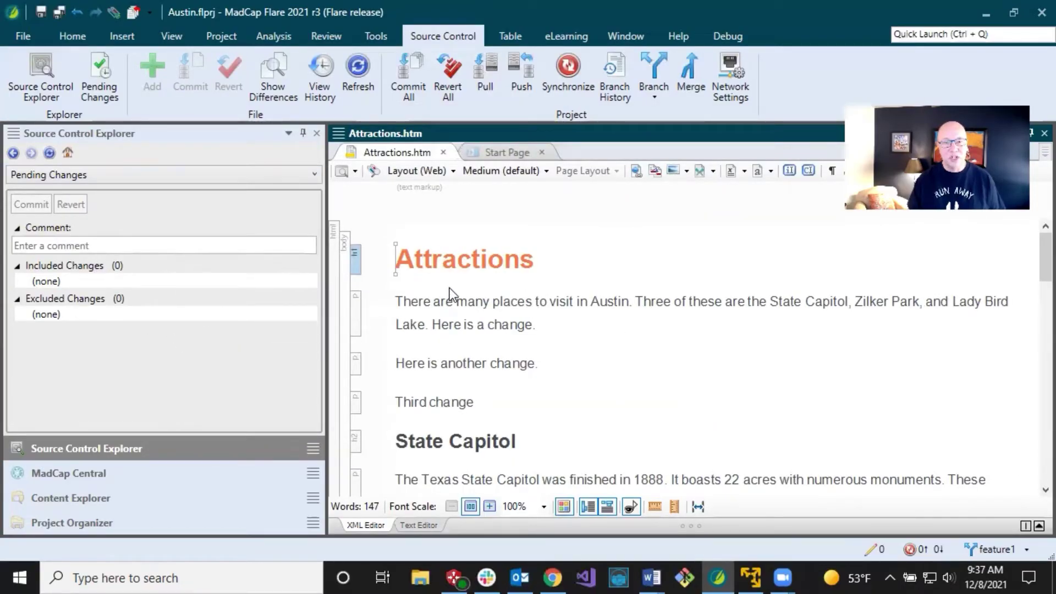
# Append 'Blah' to Attractions.htm and Austin-City-Limits.htm, saving each topic.
pyautogui.click(447, 301)
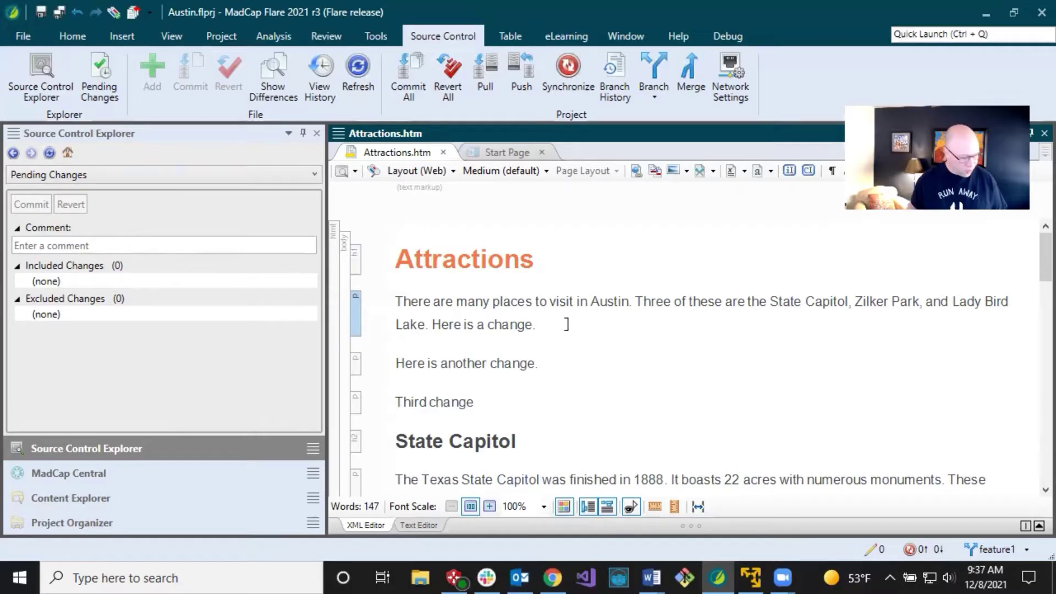
pyautogui.write('Blah')
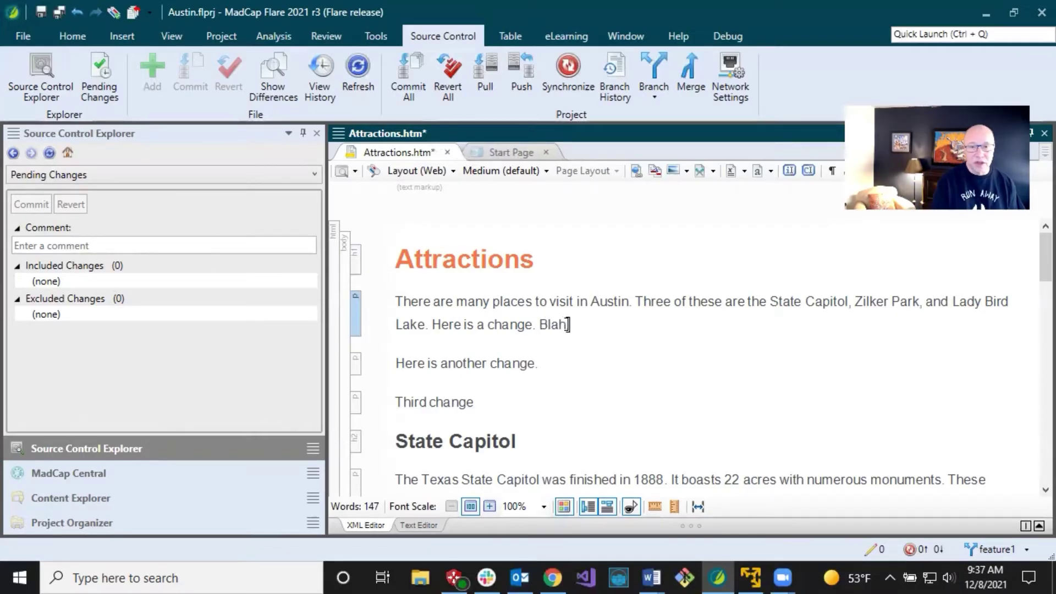
pyautogui.click(36, 10)
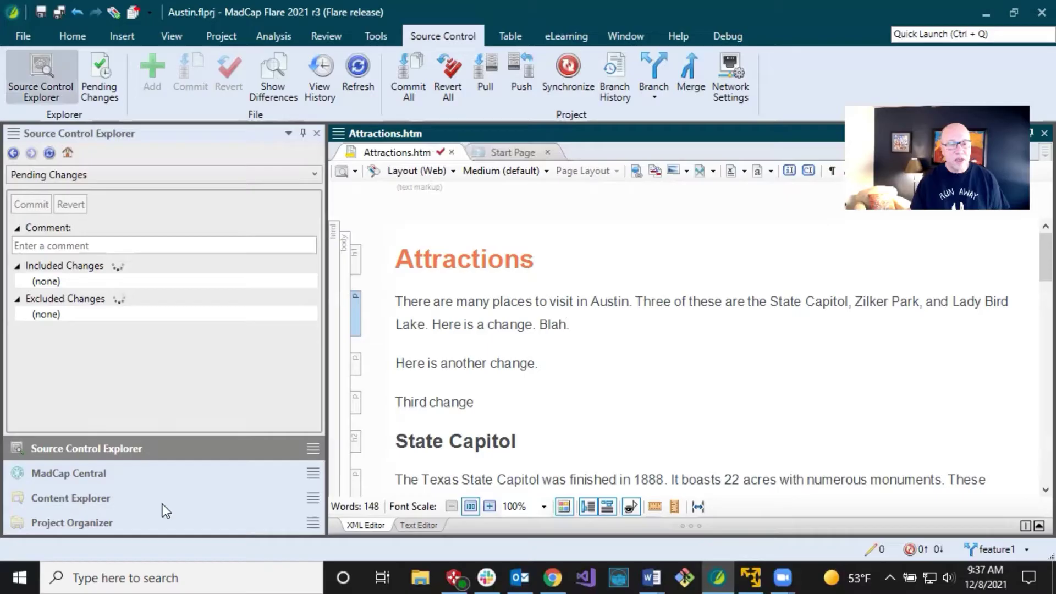
pyautogui.click(141, 497)
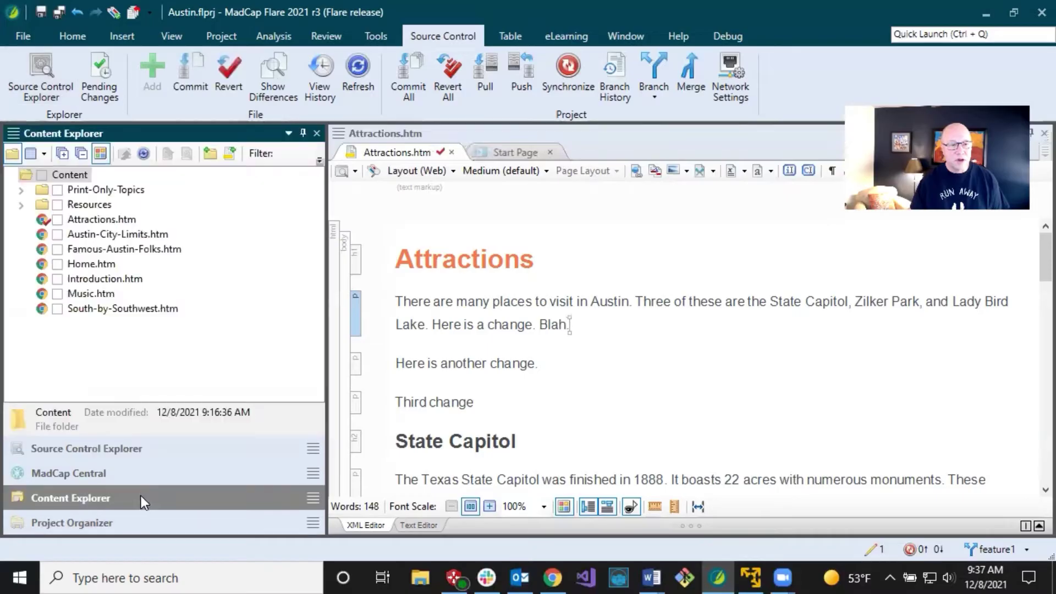
pyautogui.doubleClick(106, 233)
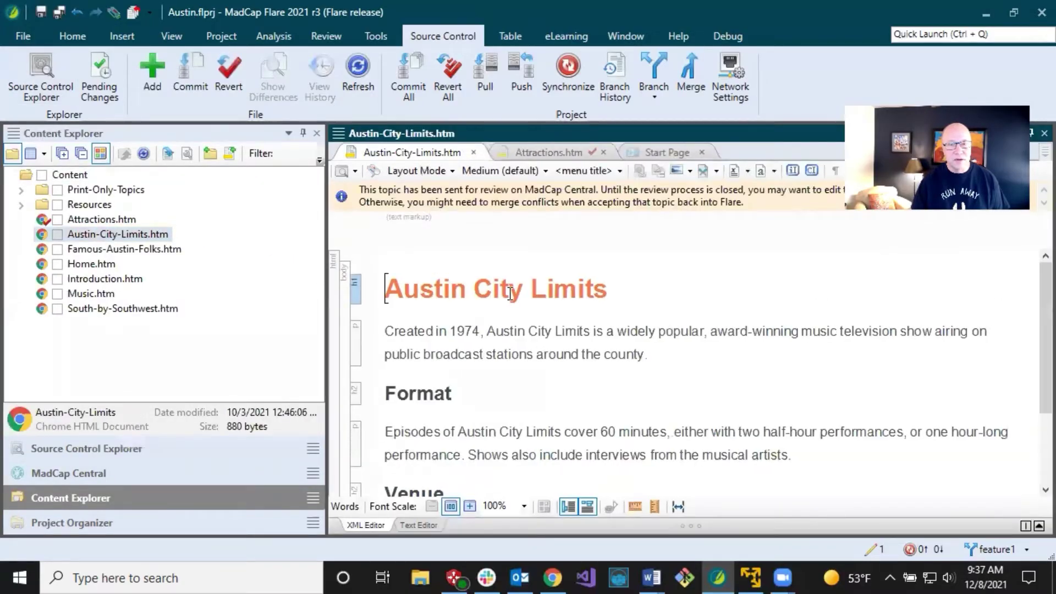
pyautogui.write('. Blah.')
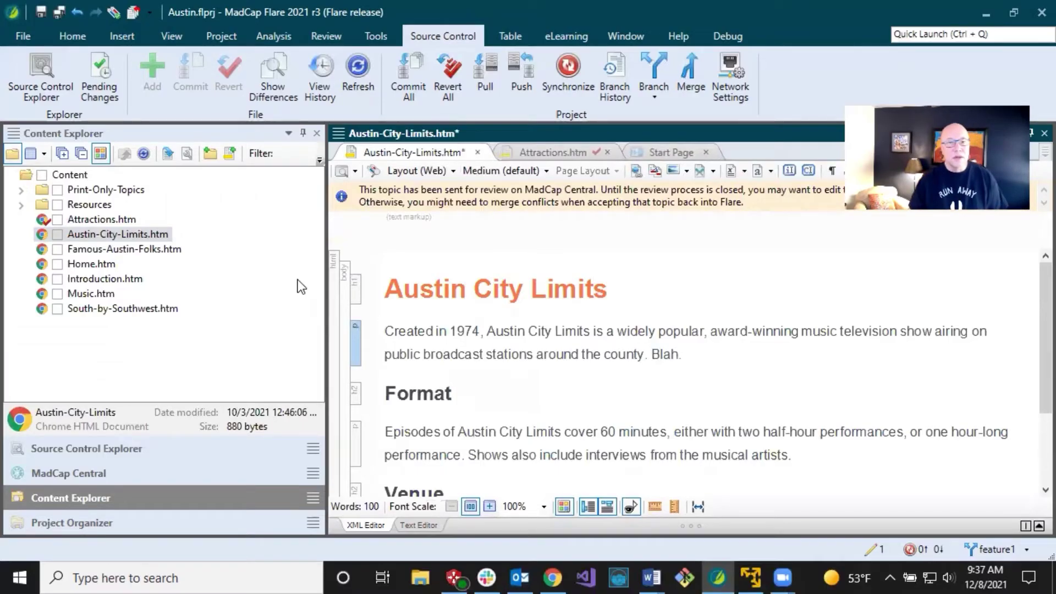
pyautogui.click(44, 11)
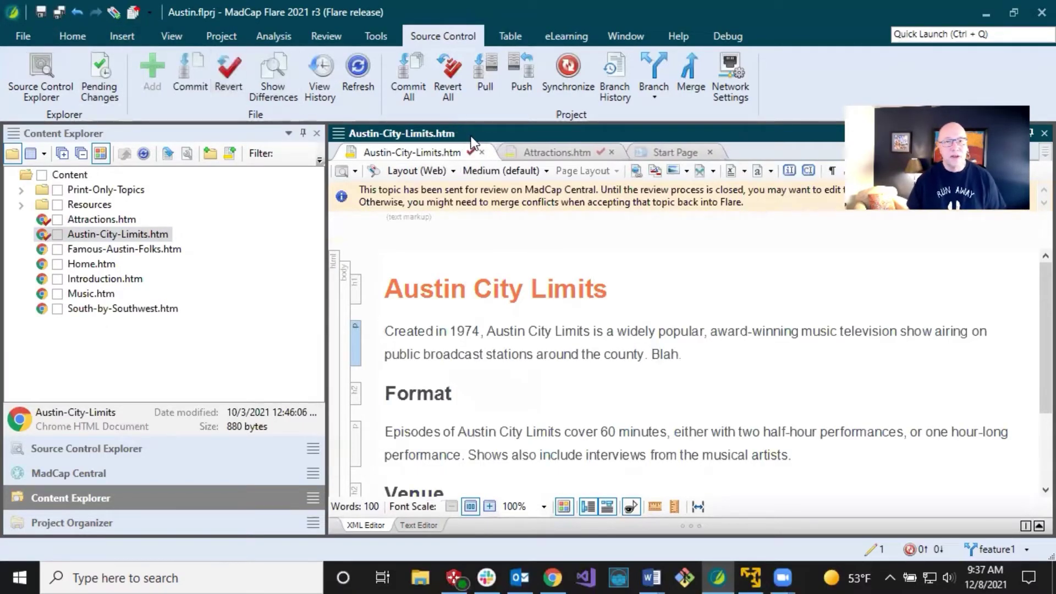
# Revert all changes except Attractions.htm, so only Austin-City-Limits.htm loses its 'Blah'.
pyautogui.click(456, 77)
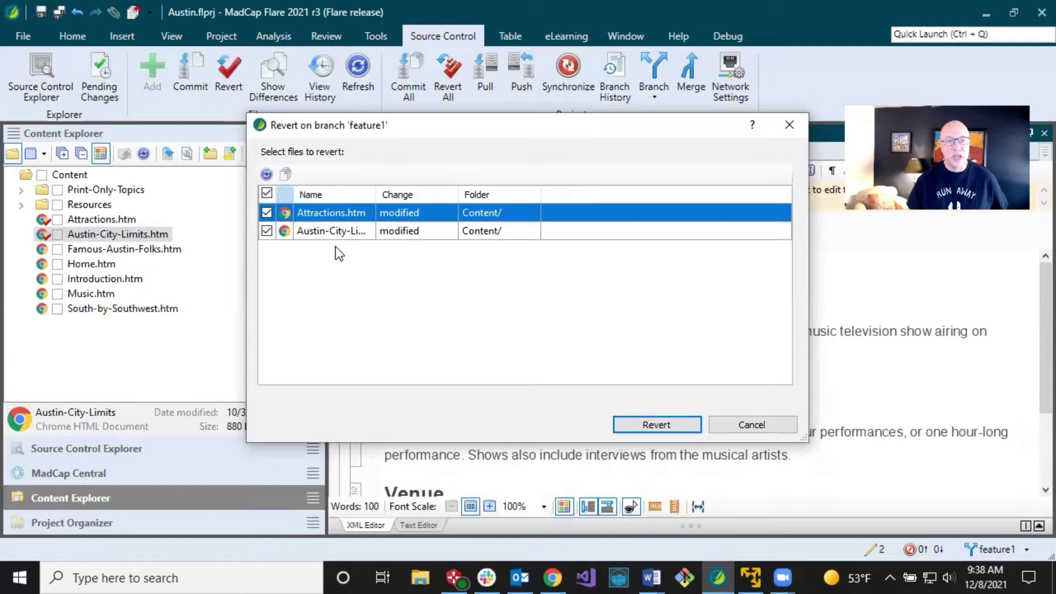
pyautogui.click(267, 213)
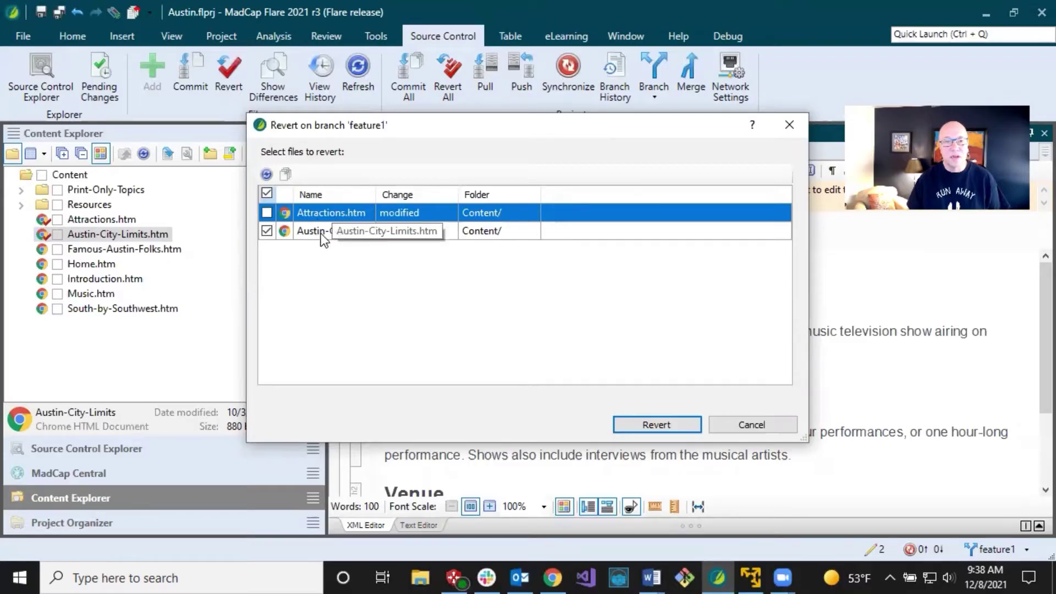
pyautogui.click(651, 426)
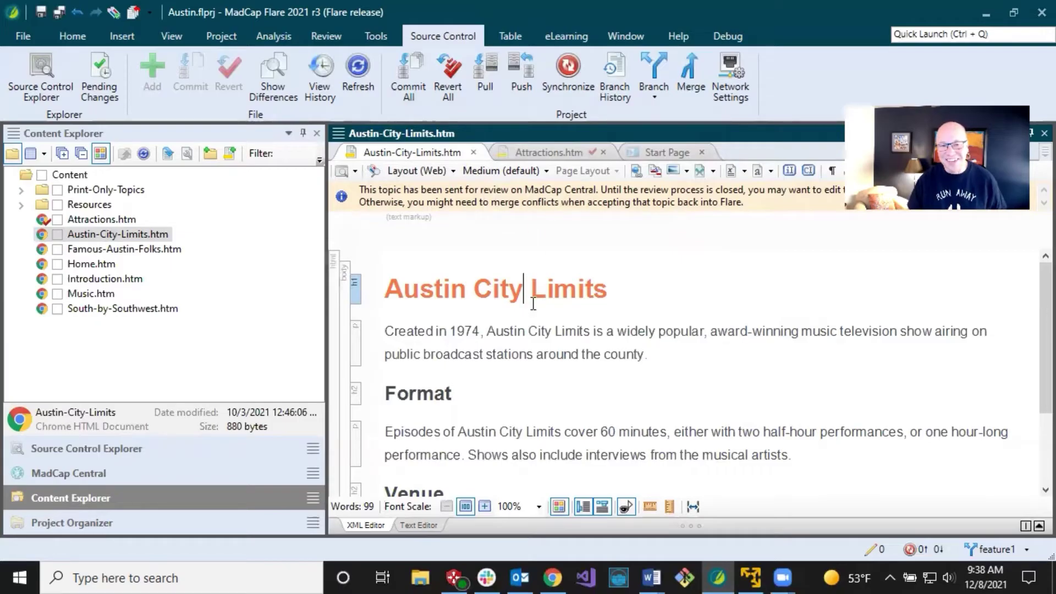
pyautogui.moveTo(531, 294); pyautogui.dragTo(539, 297)
pyautogui.click(577, 294)
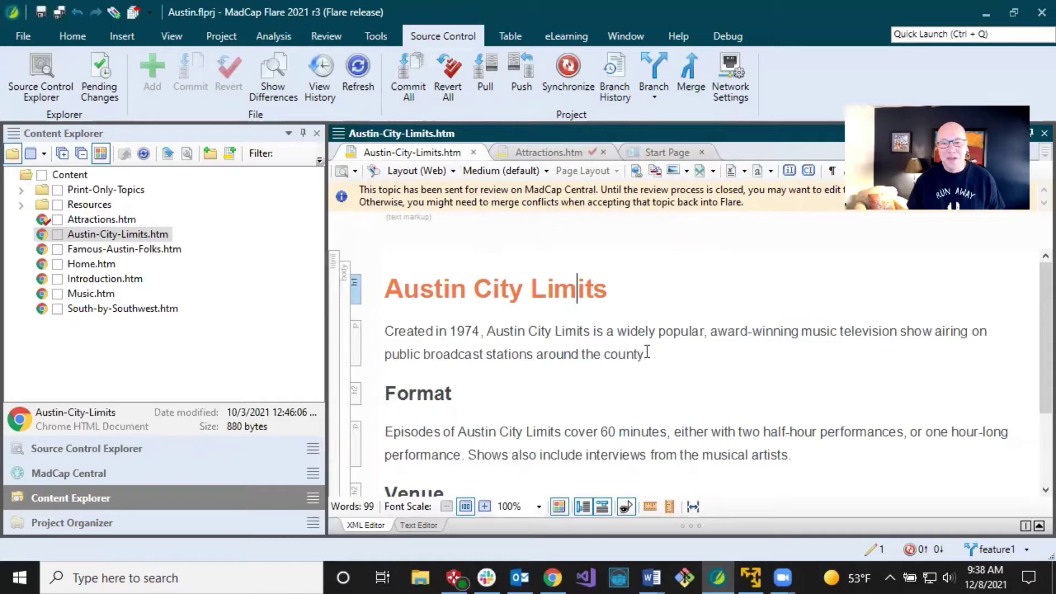
# Return to Attractions.htm and show pending changes listing it as the only modified file.
pyautogui.click(664, 352)
pyautogui.click(544, 152)
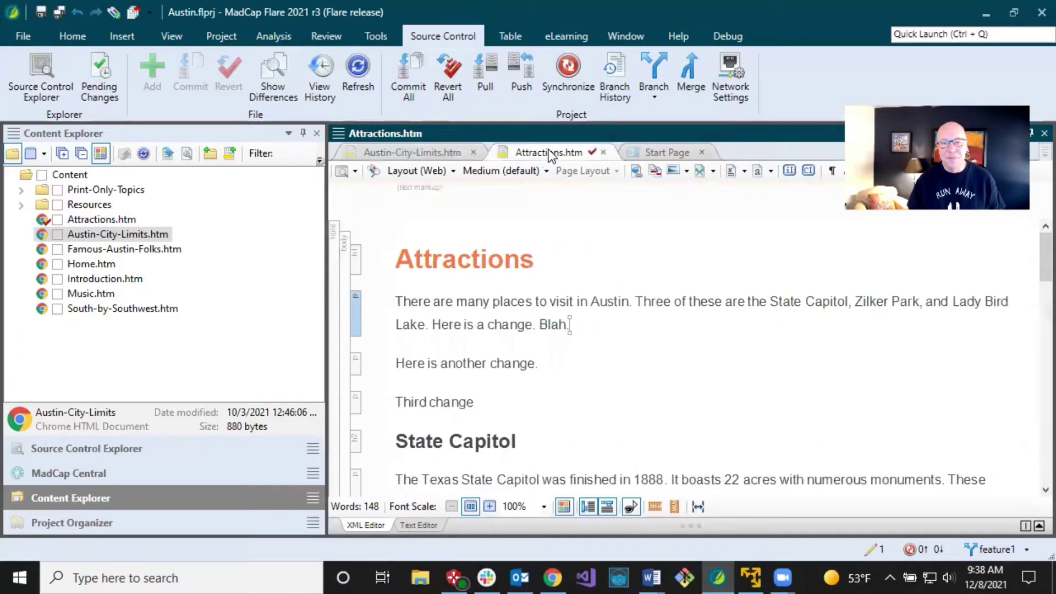
pyautogui.click(882, 550)
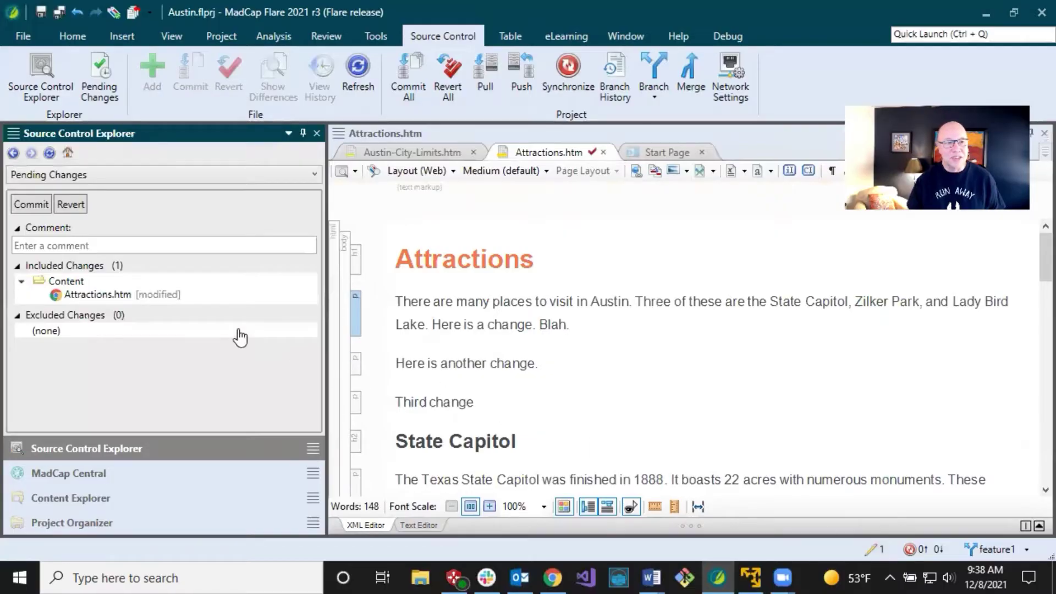
pyautogui.click(530, 304)
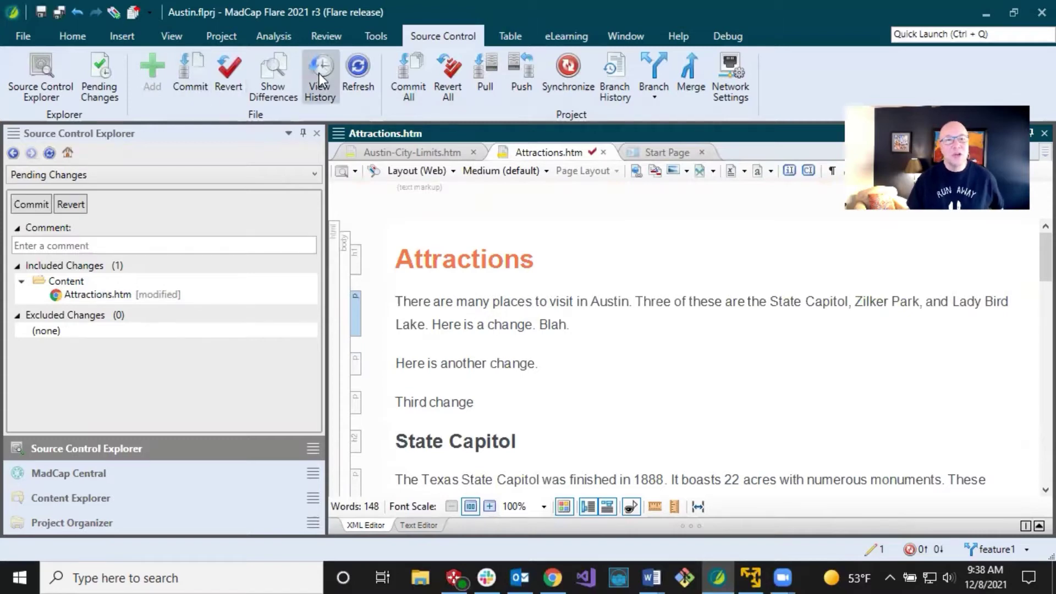
pyautogui.click(460, 269)
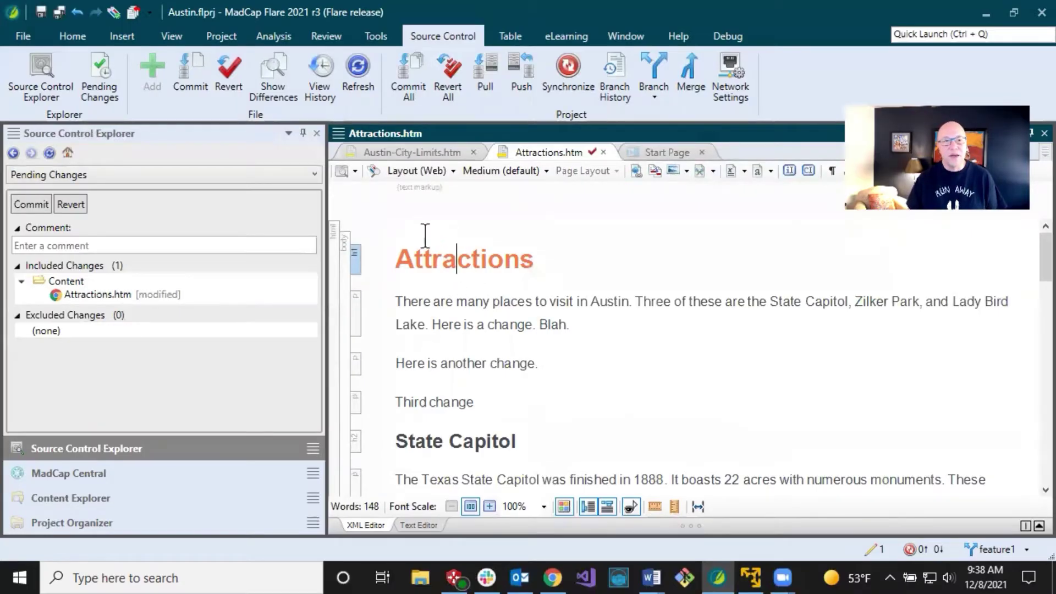
# Compare local Attractions.htm against the server version, showing the added 'Blah.' on line 6.
pyautogui.click(281, 88)
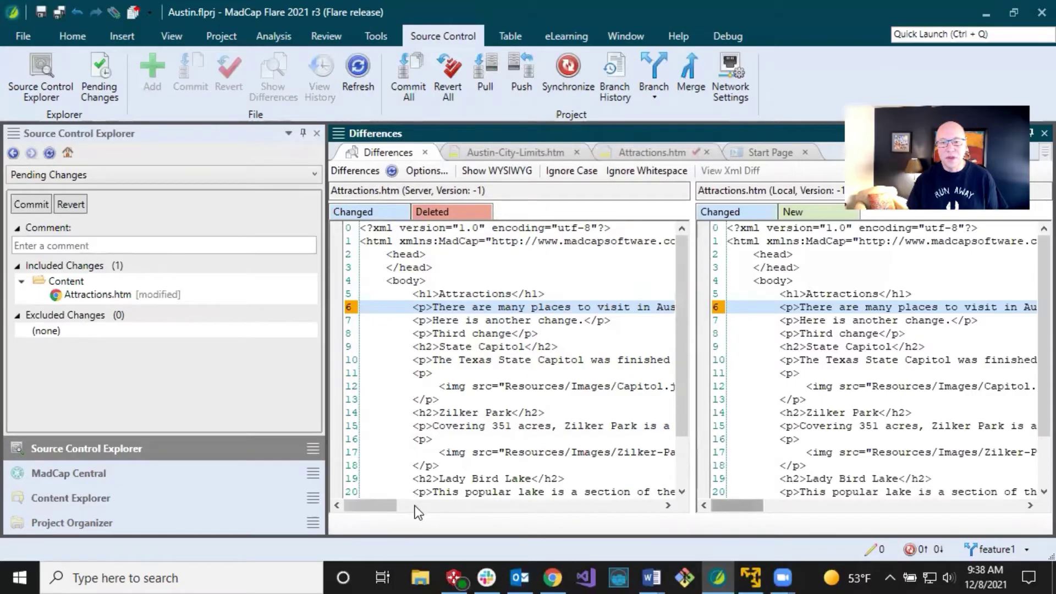
pyautogui.moveTo(373, 503); pyautogui.dragTo(507, 509)
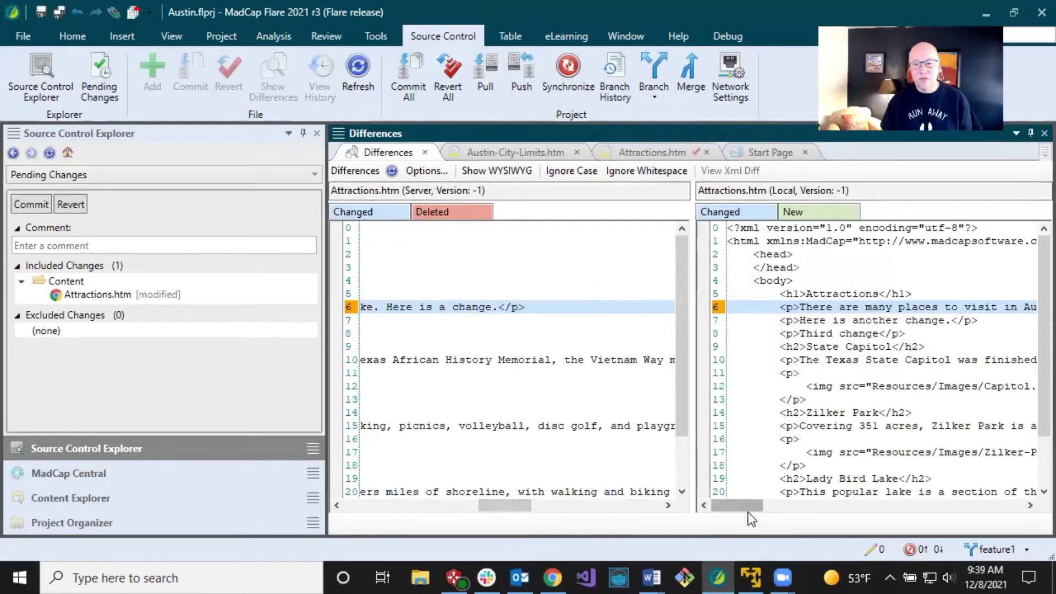
pyautogui.moveTo(748, 513); pyautogui.dragTo(898, 509)
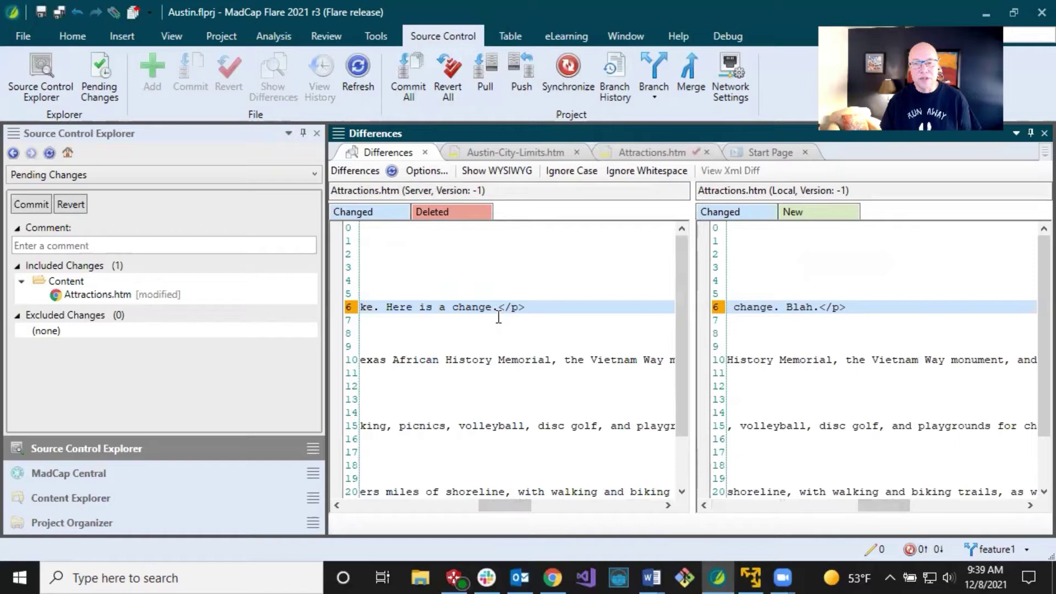
pyautogui.moveTo(516, 507); pyautogui.dragTo(445, 505)
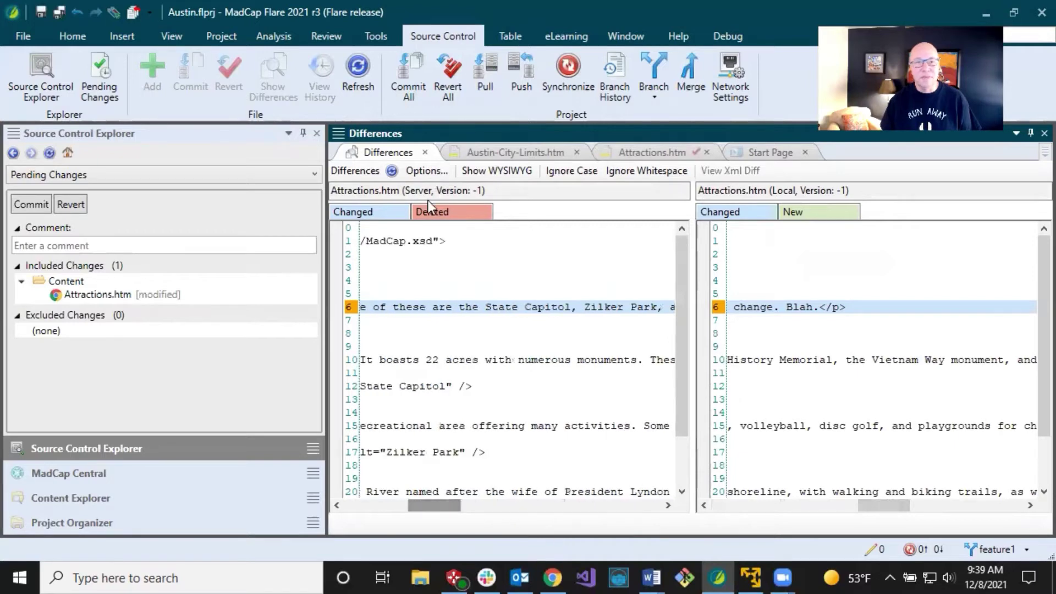
pyautogui.click(425, 152)
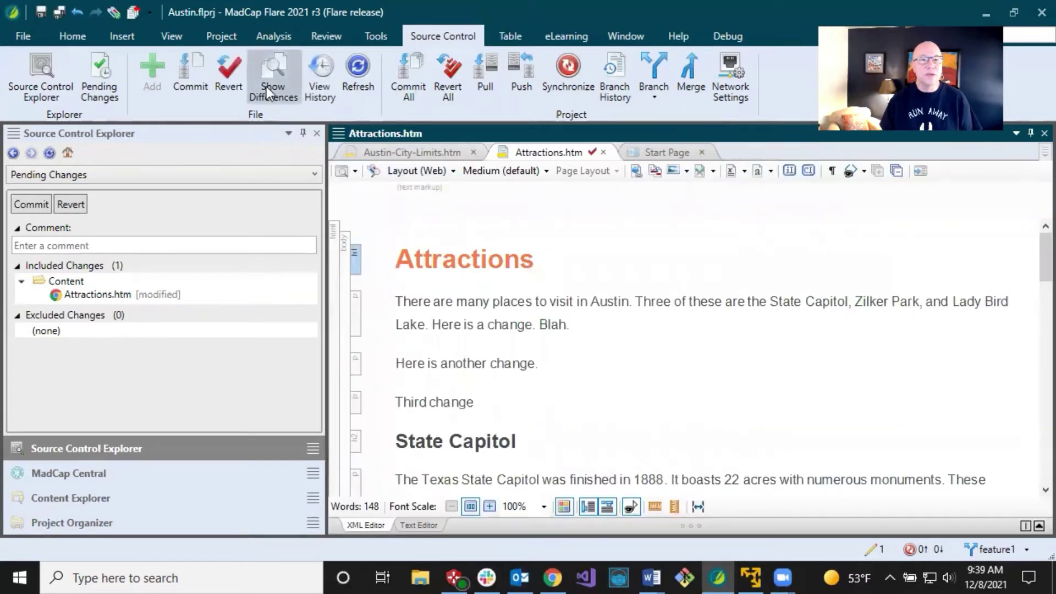
pyautogui.click(447, 258)
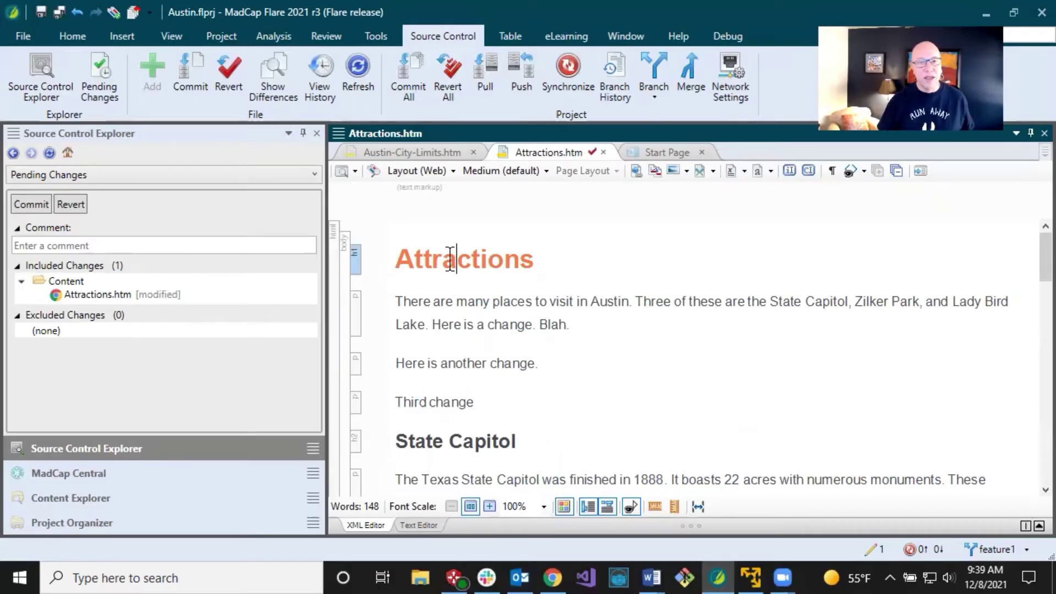
pyautogui.click(324, 94)
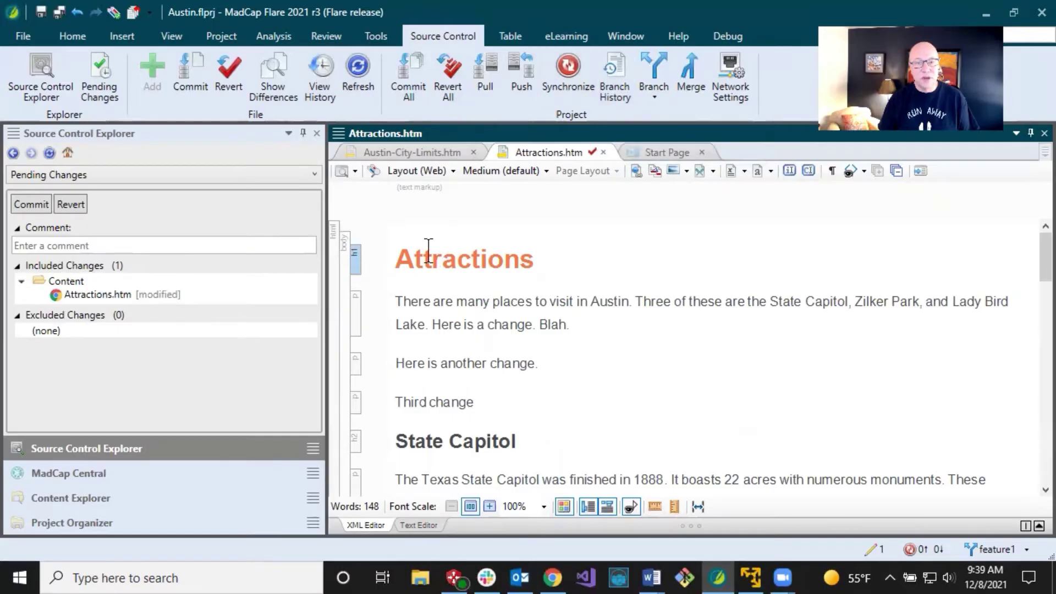
pyautogui.click(323, 88)
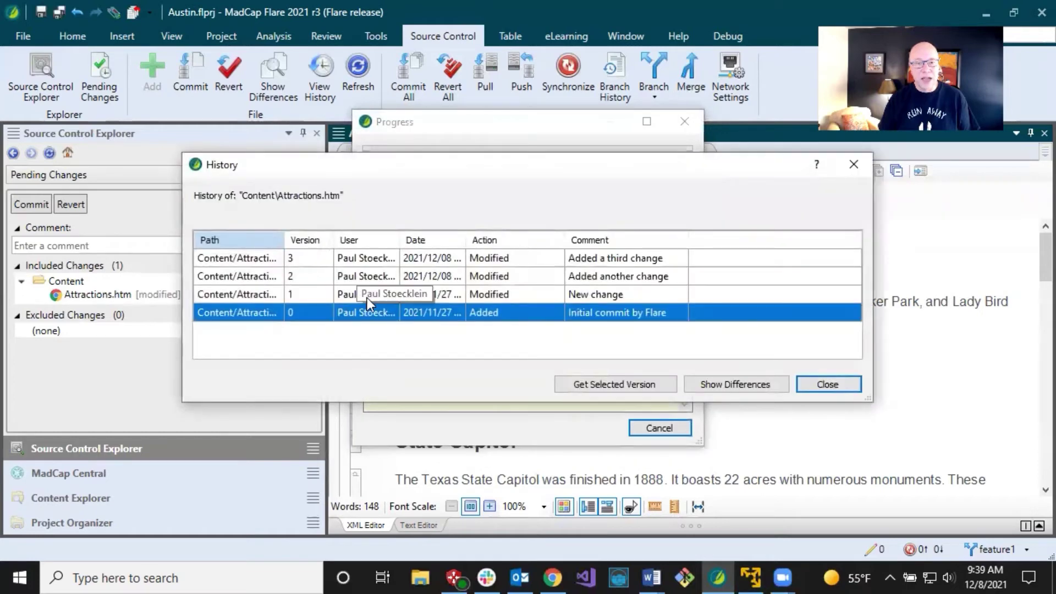
pyautogui.click(368, 297)
pyautogui.click(630, 275)
pyautogui.click(621, 259)
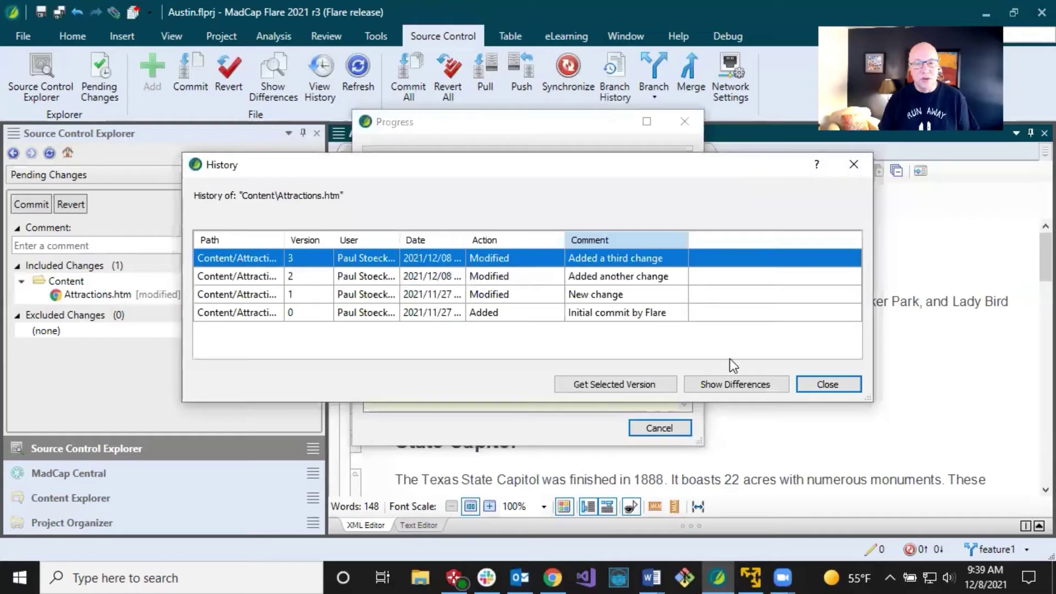
pyautogui.click(452, 277)
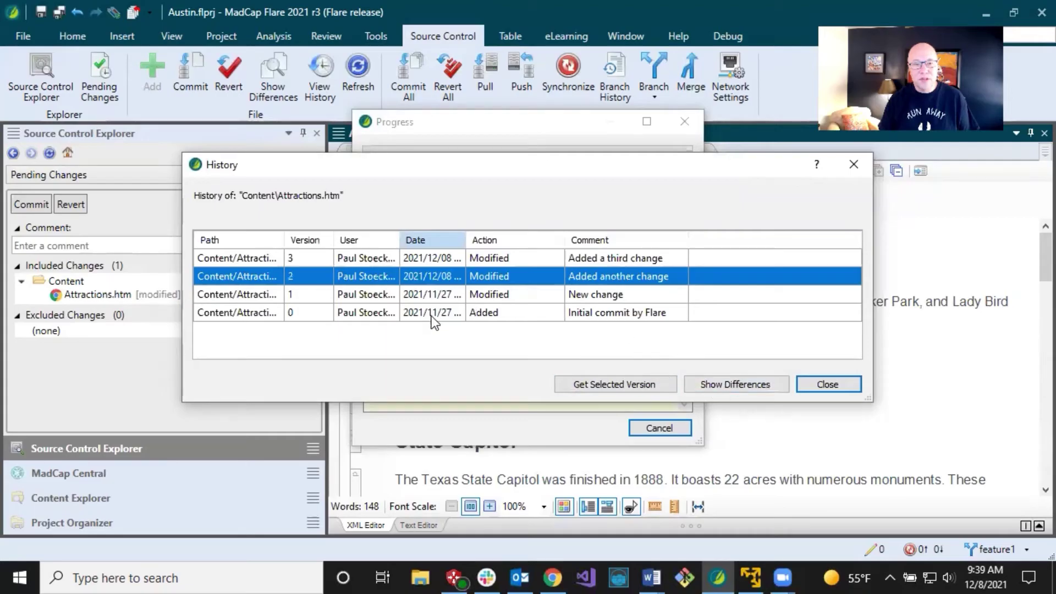
pyautogui.click(819, 387)
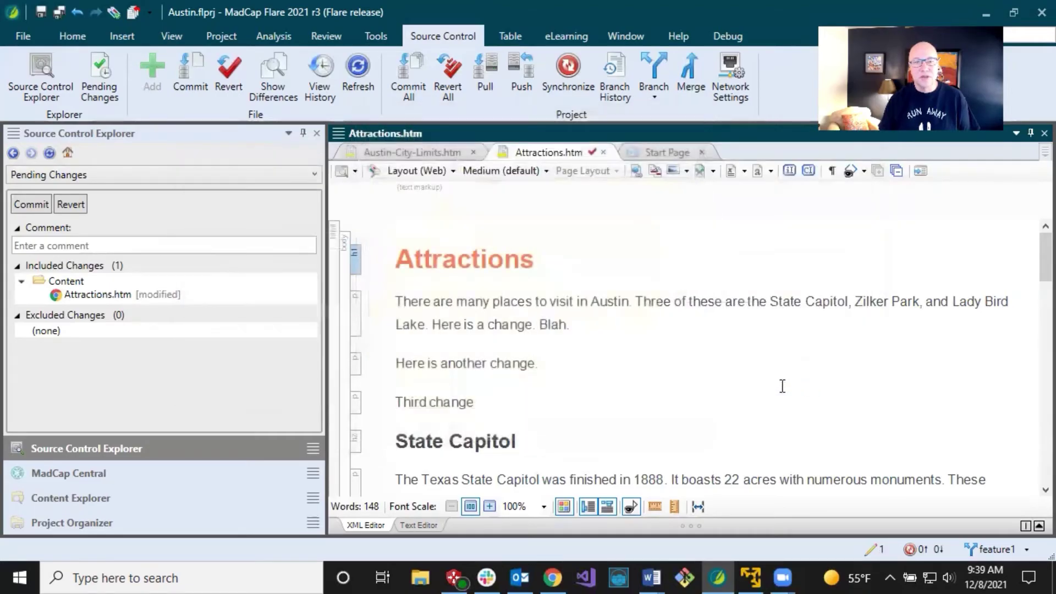
pyautogui.click(457, 301)
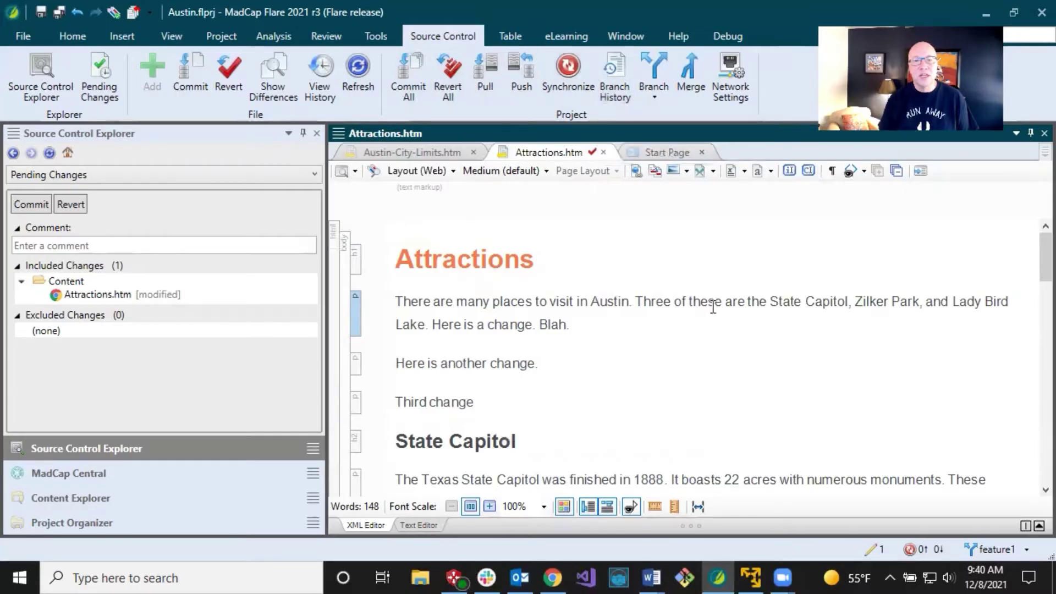
pyautogui.click(611, 73)
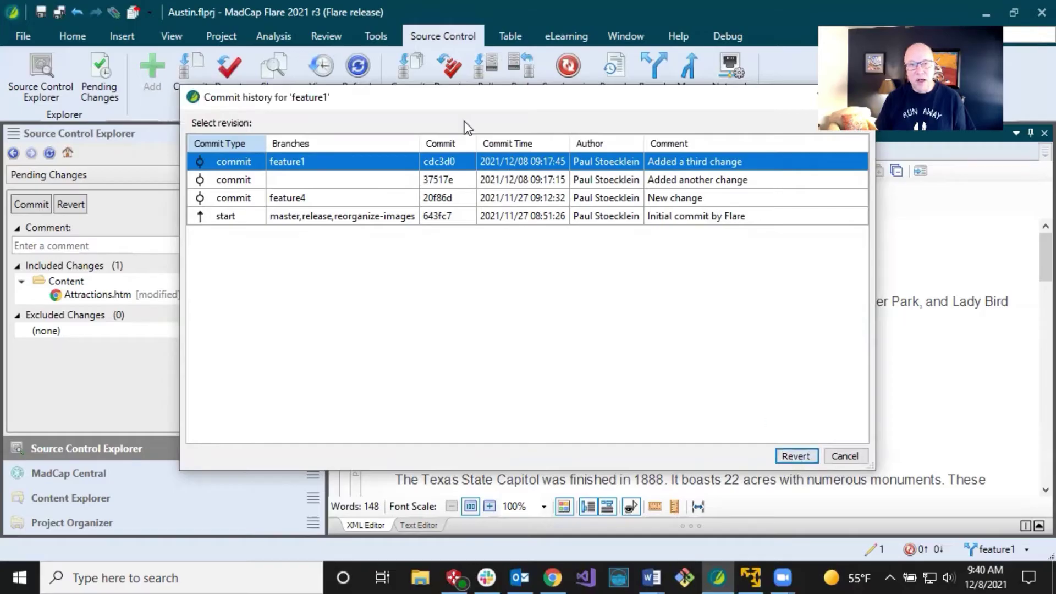
pyautogui.click(260, 178)
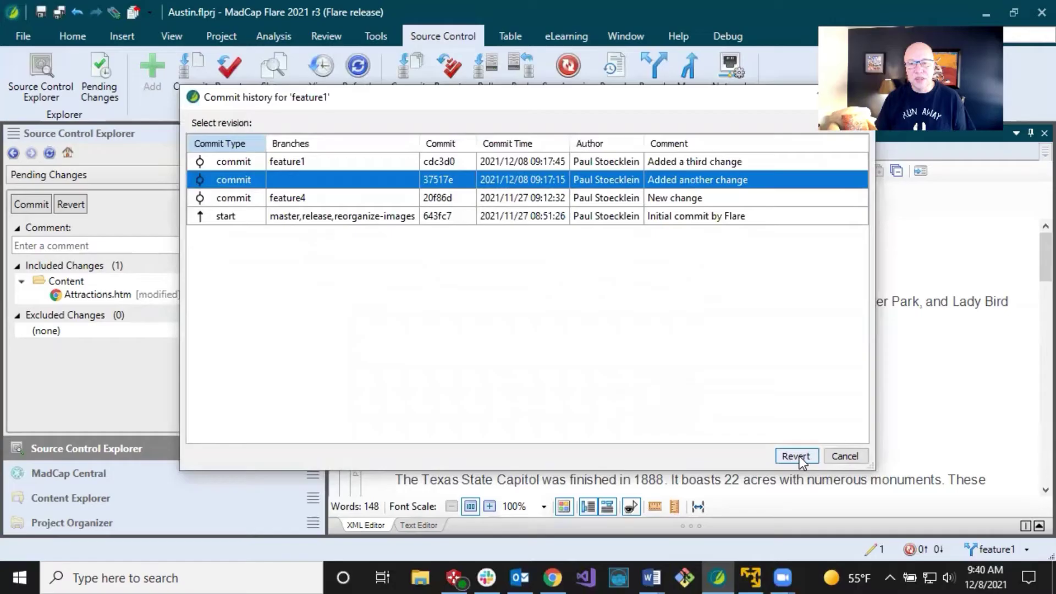
pyautogui.click(844, 456)
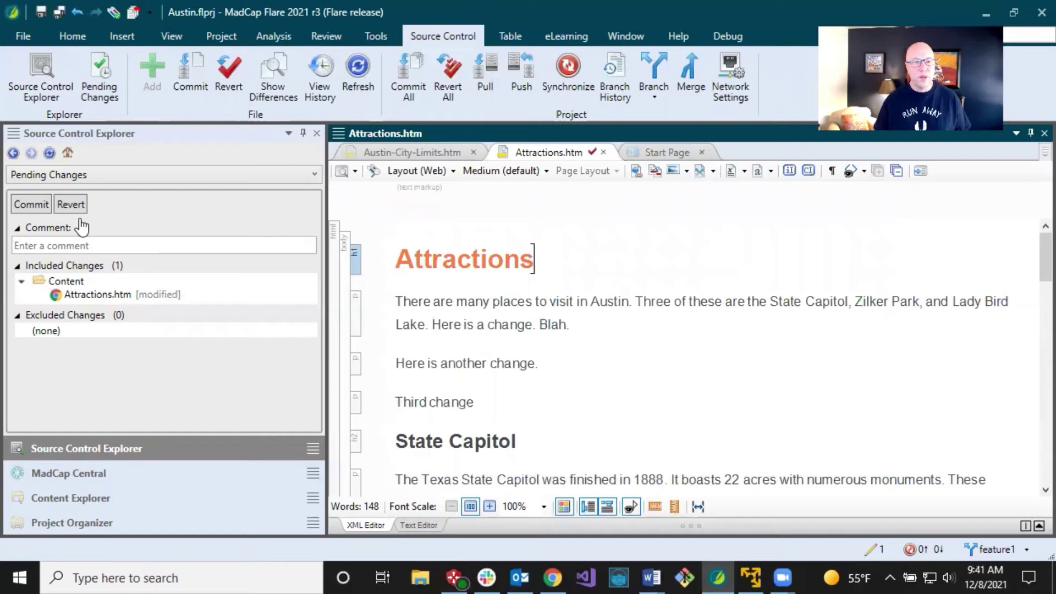
# List the published branches: feature1–feature5, master, release and reorganize-images.
pyautogui.click(66, 154)
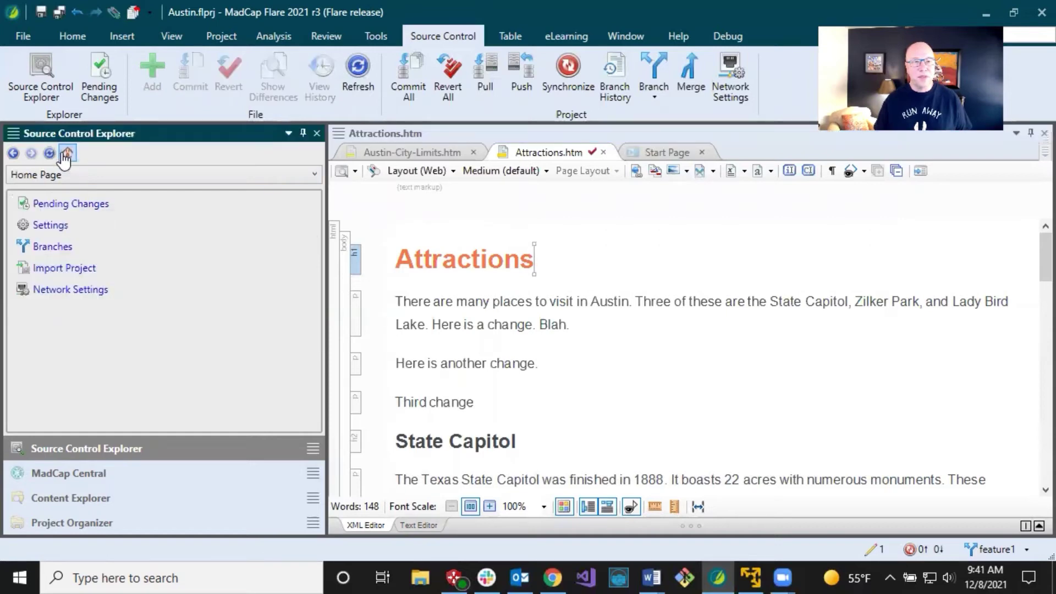
pyautogui.click(45, 246)
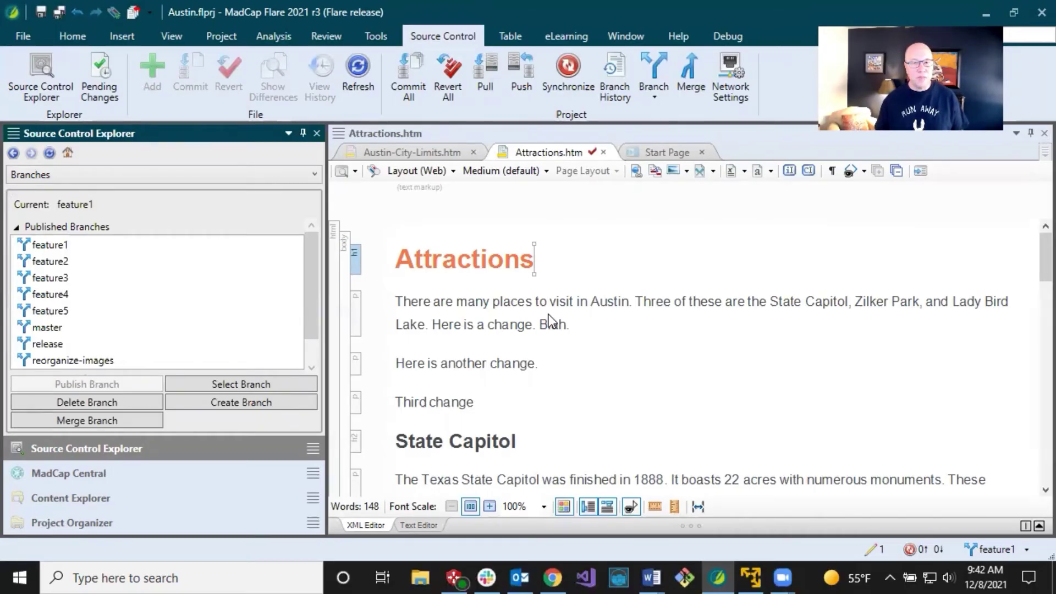
pyautogui.click(535, 258)
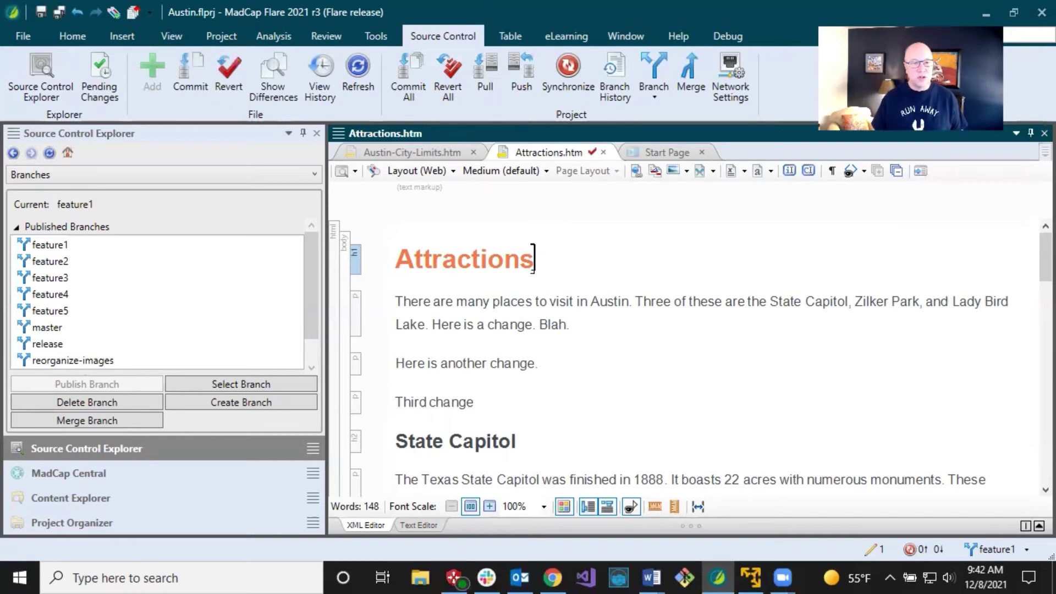
pyautogui.click(83, 270)
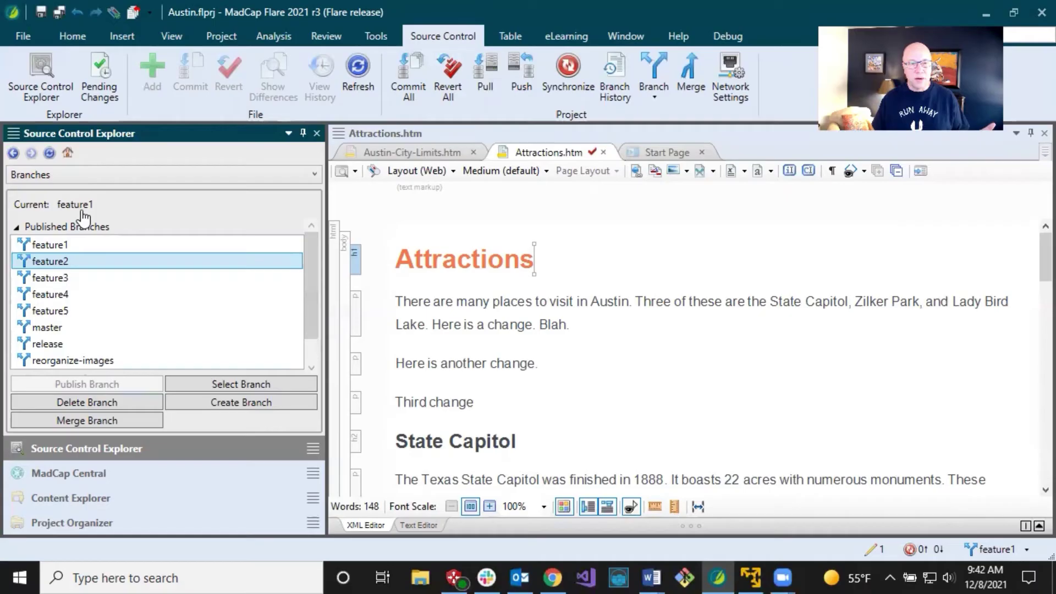
pyautogui.click(70, 247)
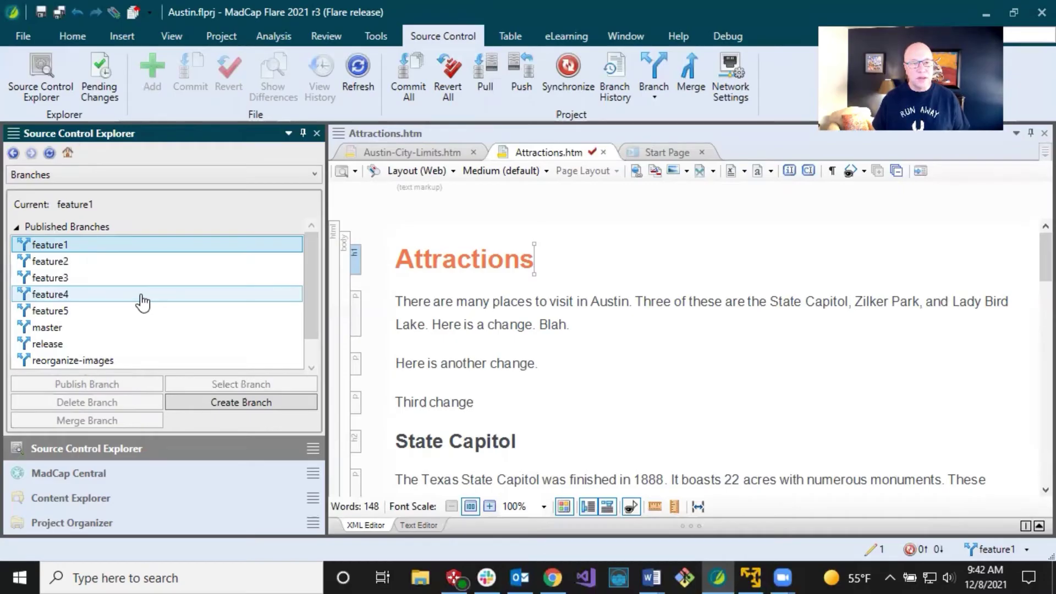
pyautogui.click(458, 259)
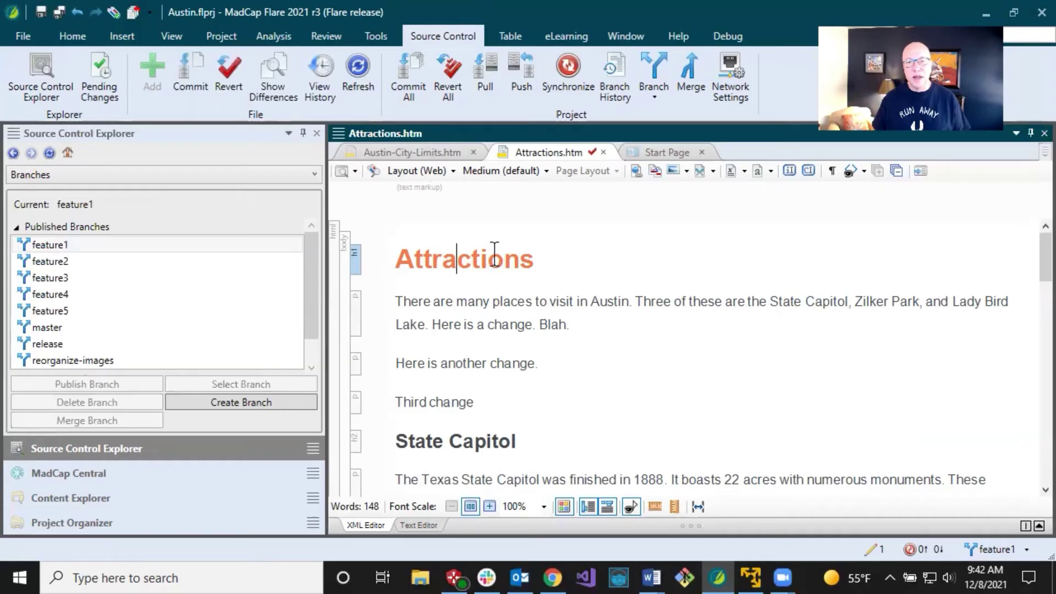
# In Branch Management, review remote and local branches, then start deleting the local feature4 branch.
pyautogui.click(995, 548)
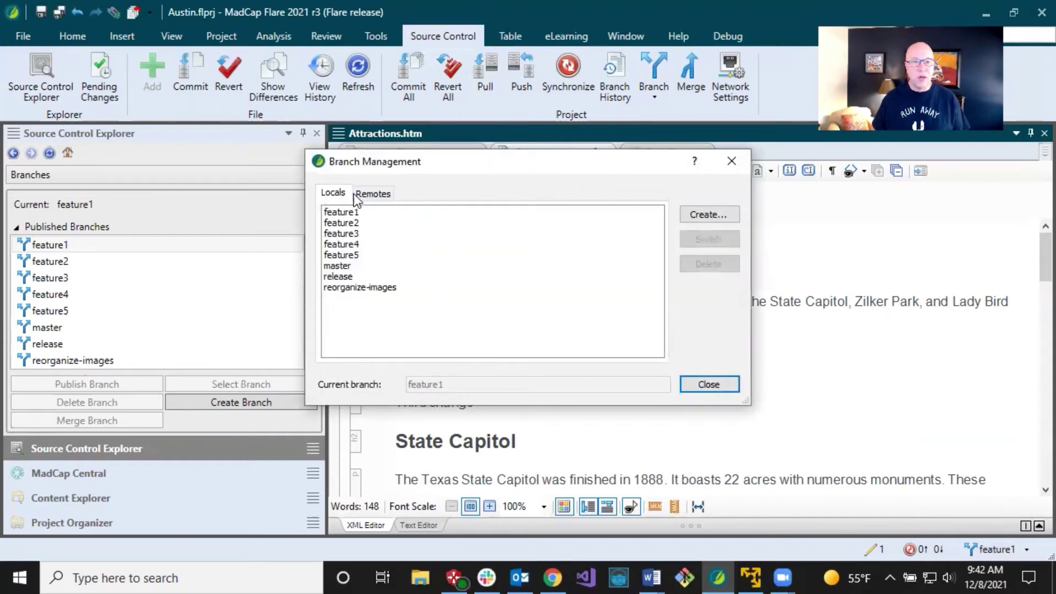
pyautogui.click(370, 194)
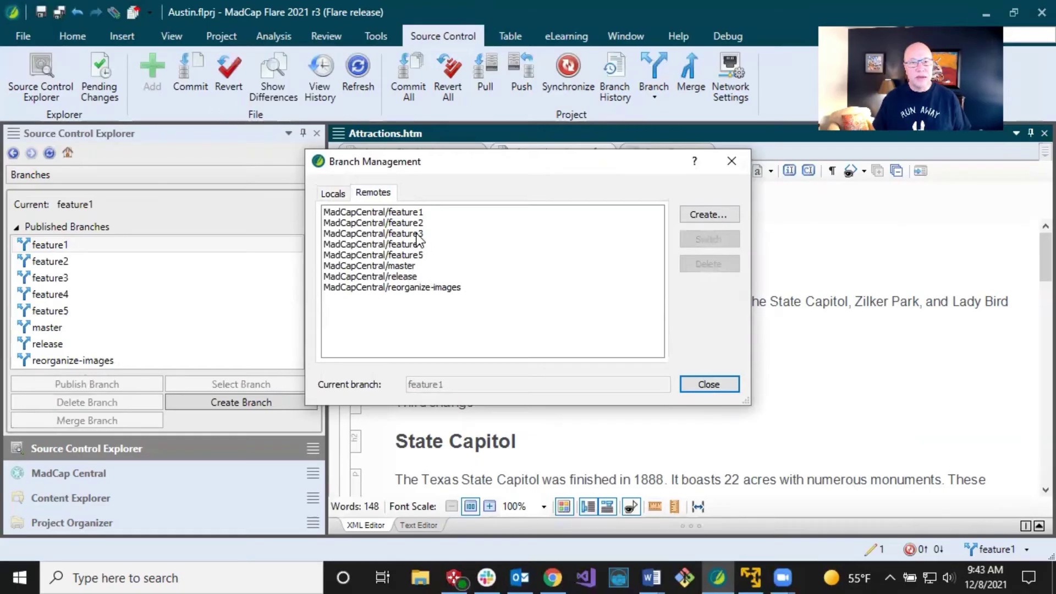
pyautogui.click(336, 193)
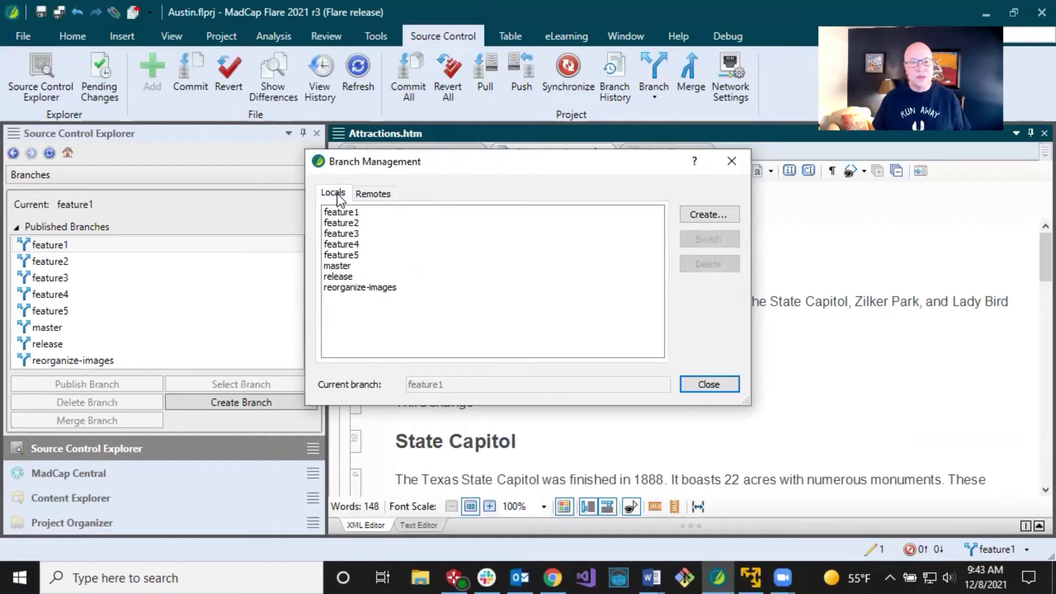
pyautogui.click(368, 245)
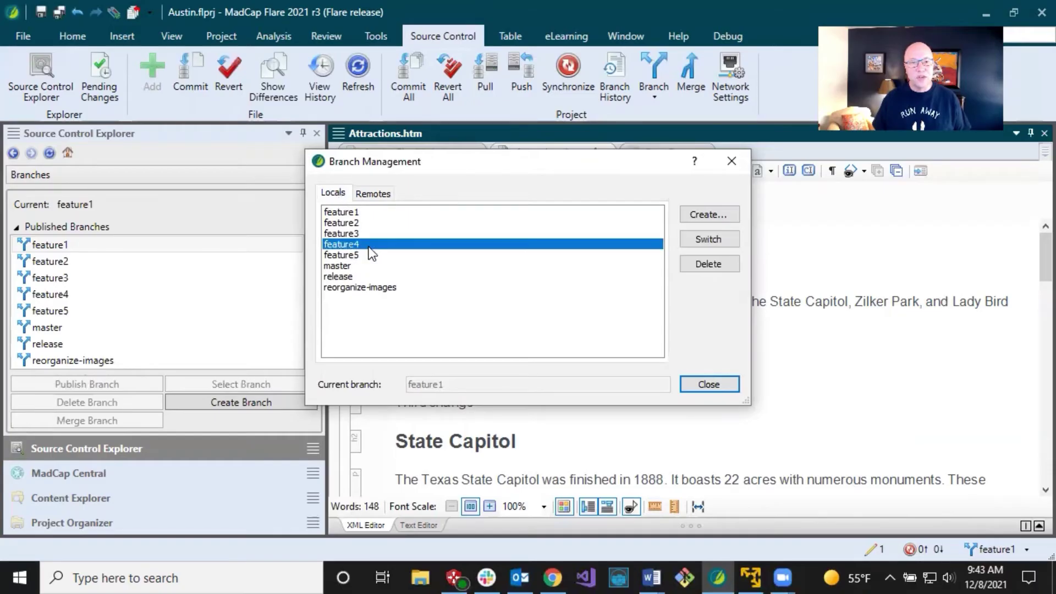
pyautogui.click(364, 194)
pyautogui.click(403, 247)
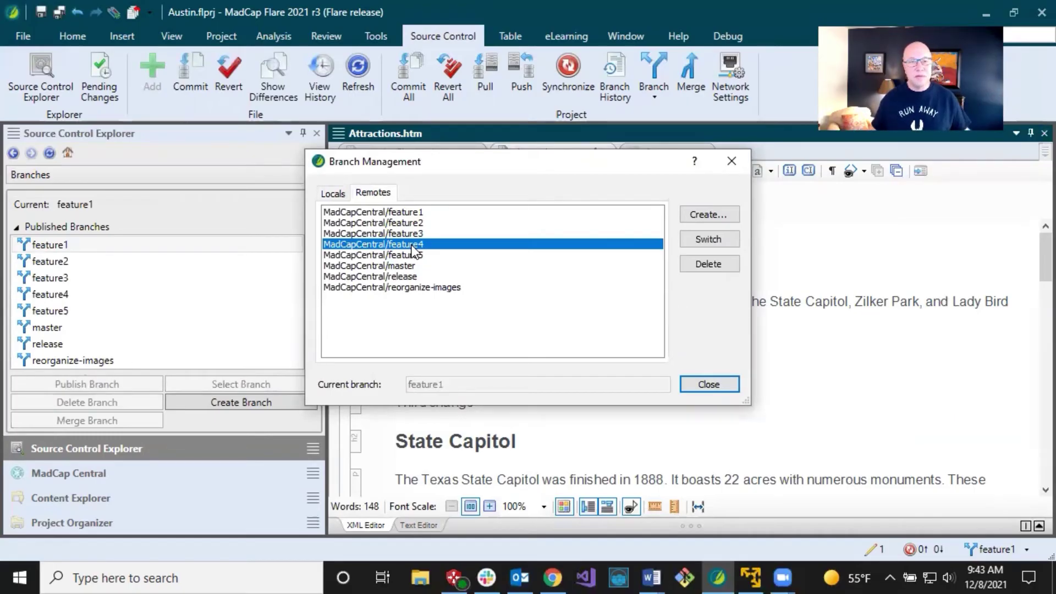
pyautogui.click(342, 193)
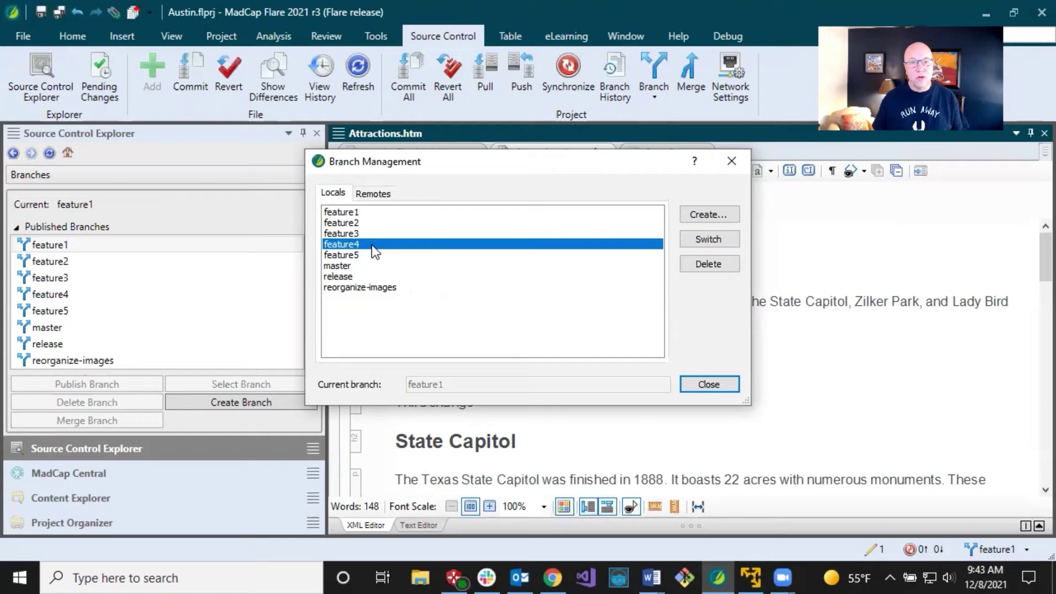
pyautogui.click(701, 263)
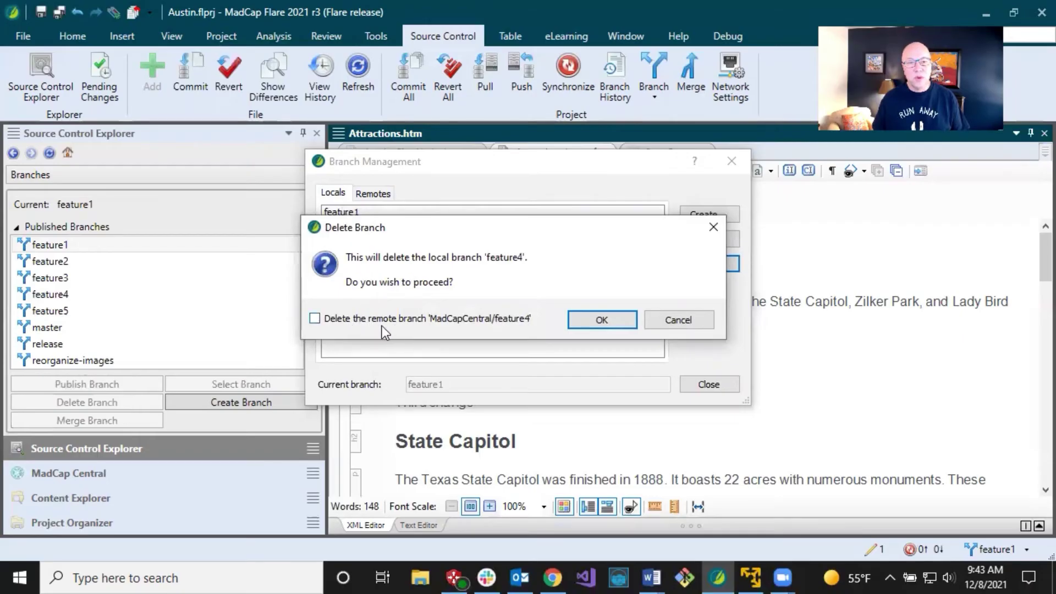
# Delete feature4 locally and from MadCapCentral, then confirm the lists skip from feature3 to feature5.
pyautogui.click(314, 318)
pyautogui.click(629, 318)
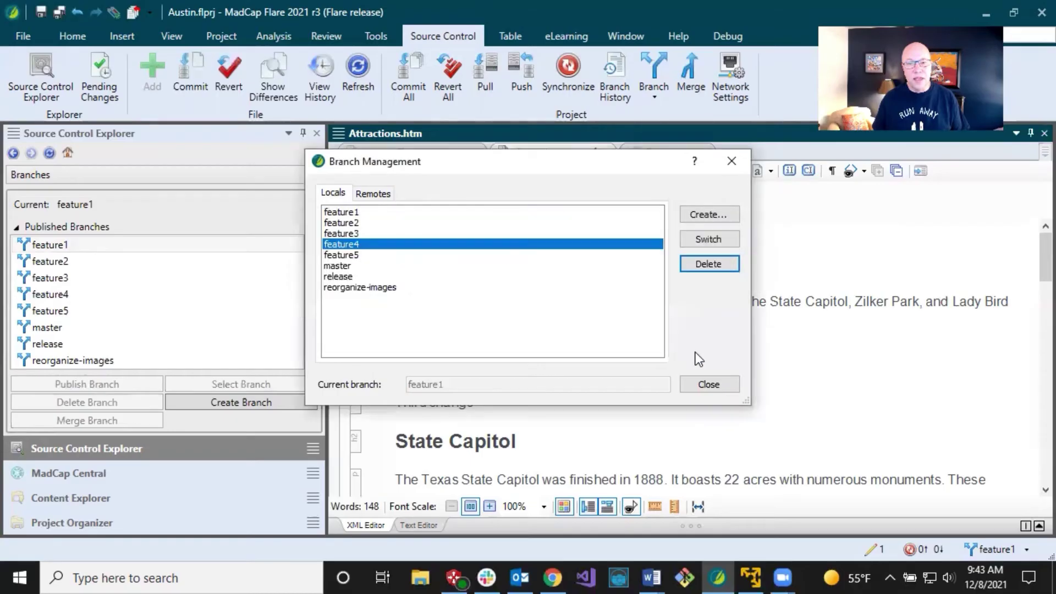
pyautogui.click(372, 194)
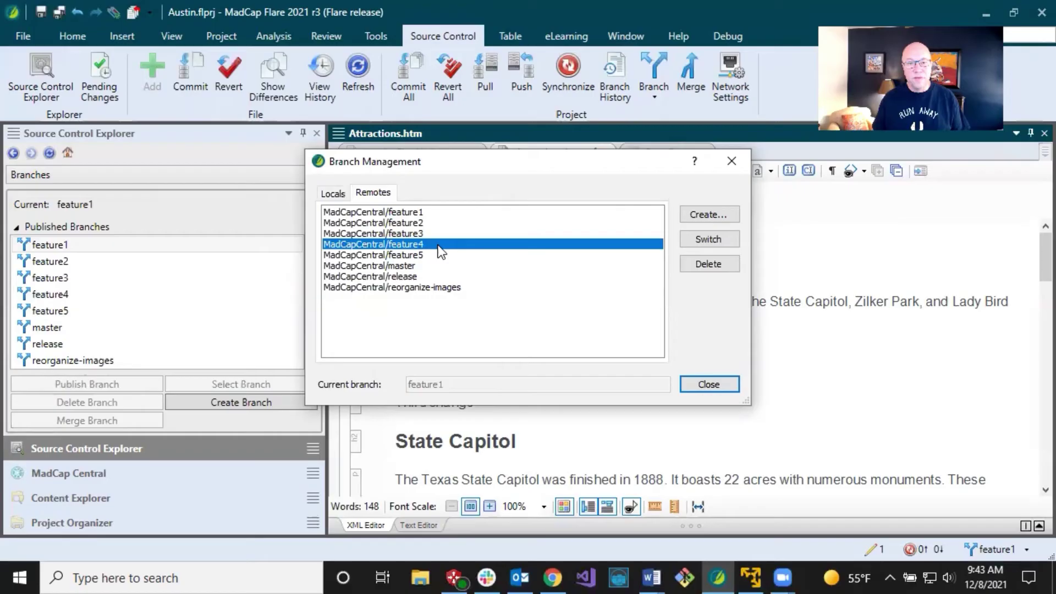
pyautogui.click(709, 265)
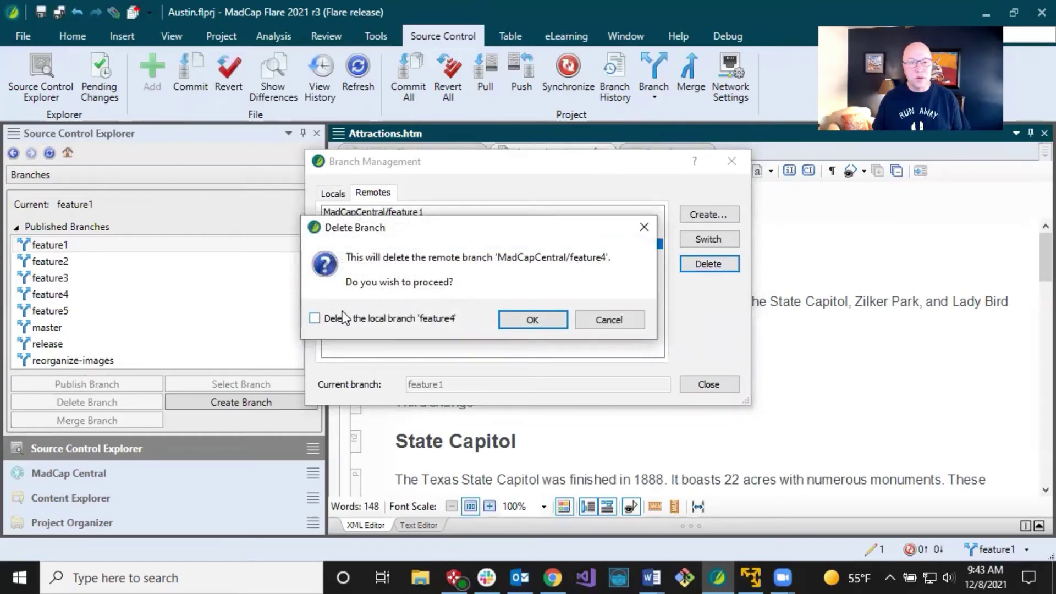
pyautogui.click(322, 319)
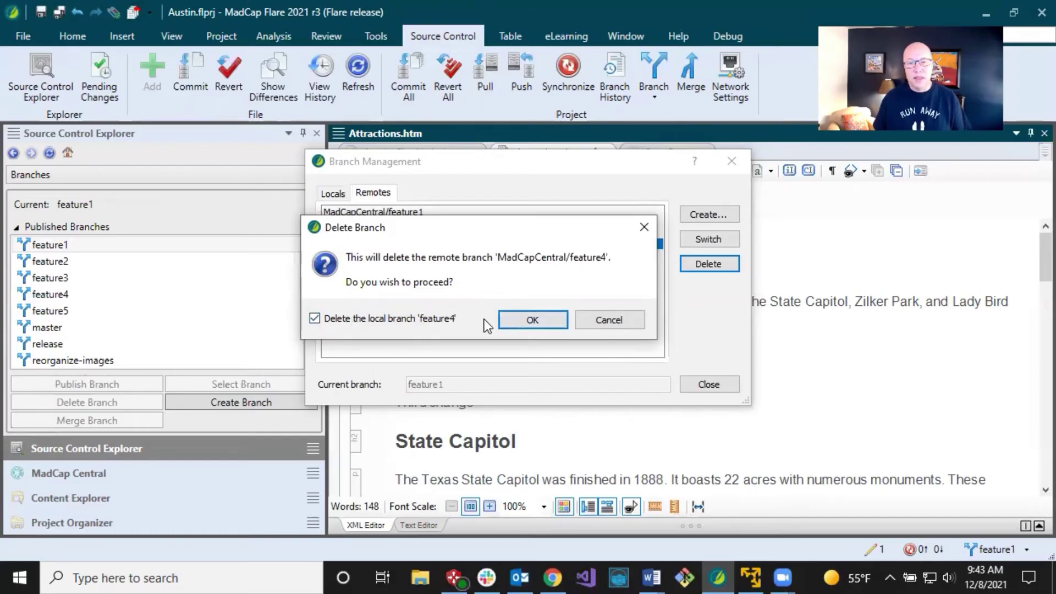
pyautogui.click(533, 320)
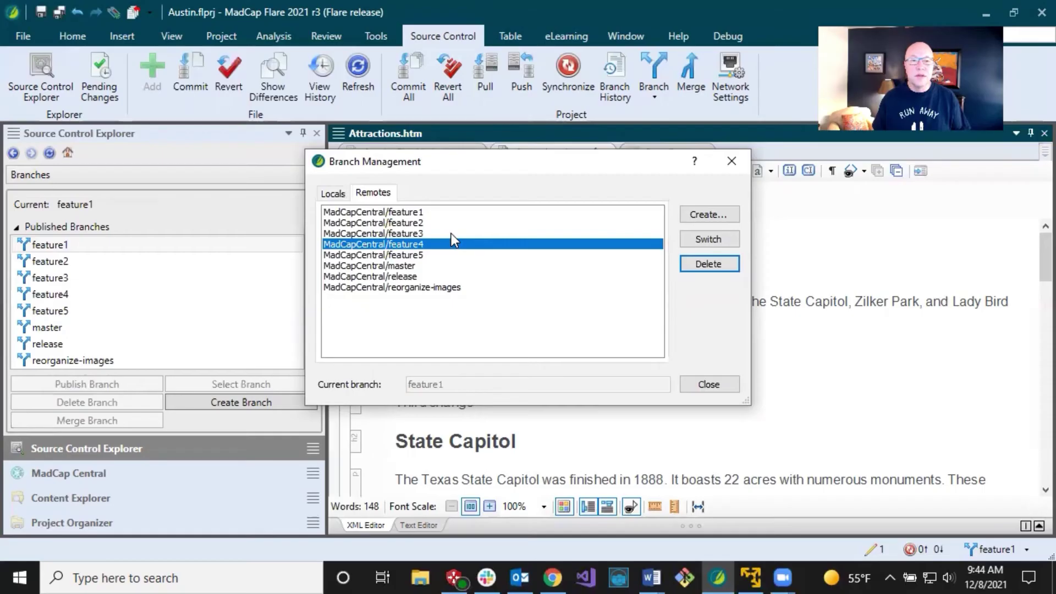
pyautogui.click(431, 233)
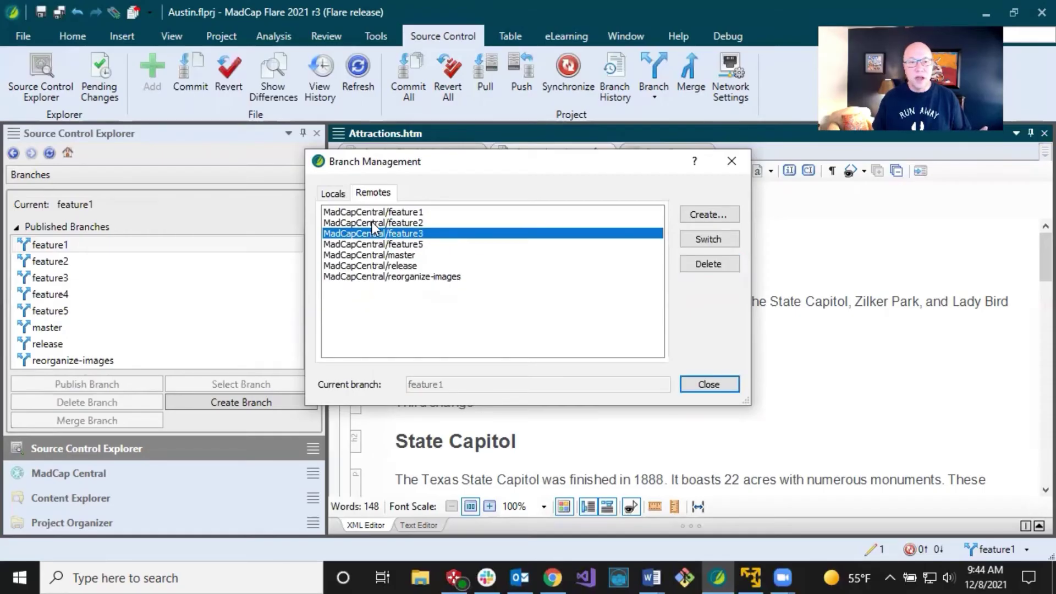
pyautogui.click(336, 195)
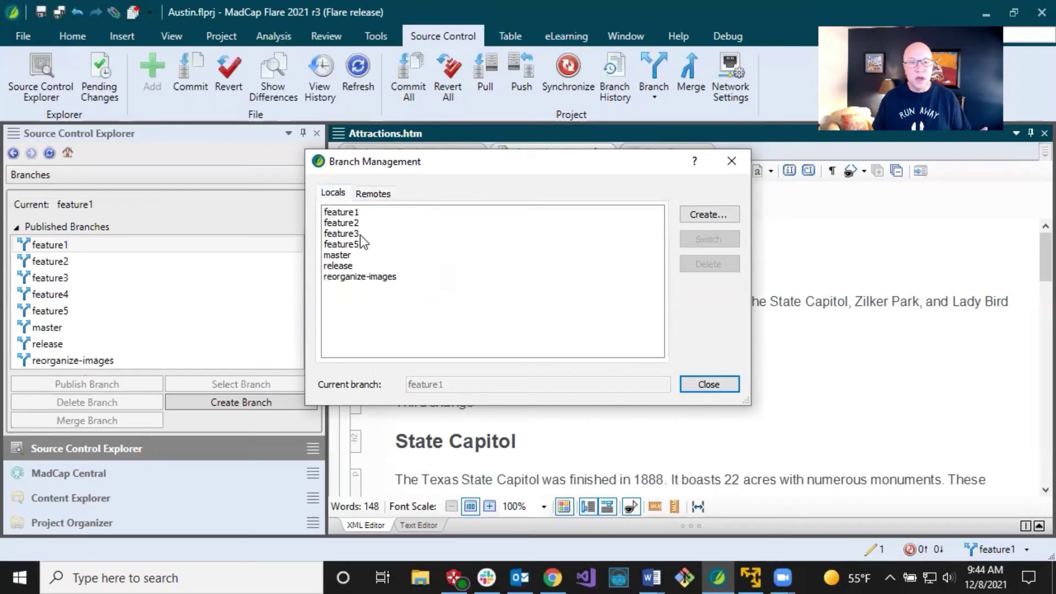
# Close Branch Management, refresh Published Branches to drop feature4, and switch to the second writer's VM.
pyautogui.click(707, 384)
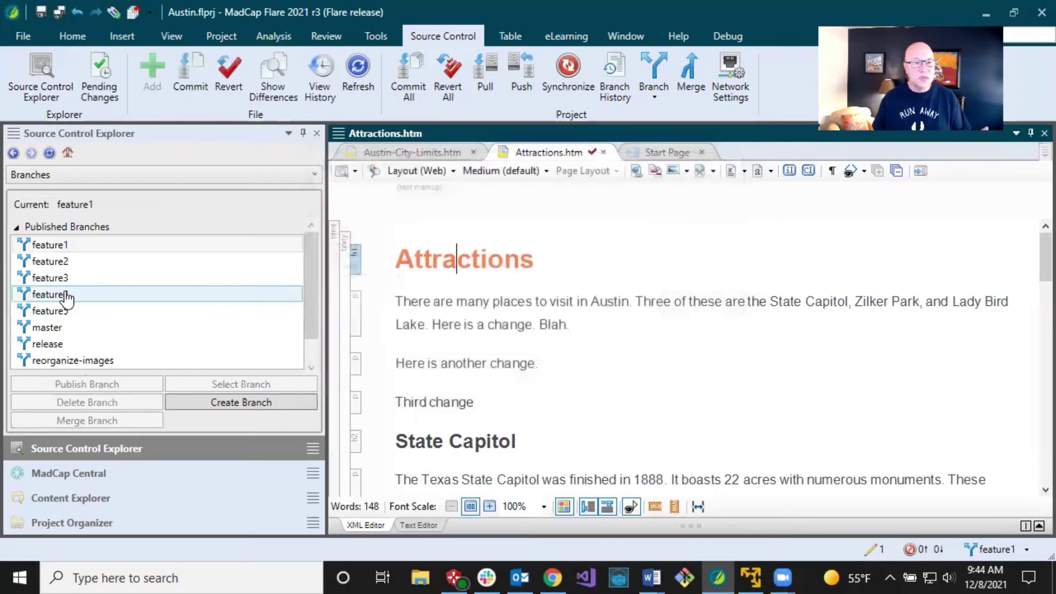
pyautogui.click(125, 295)
pyautogui.click(49, 152)
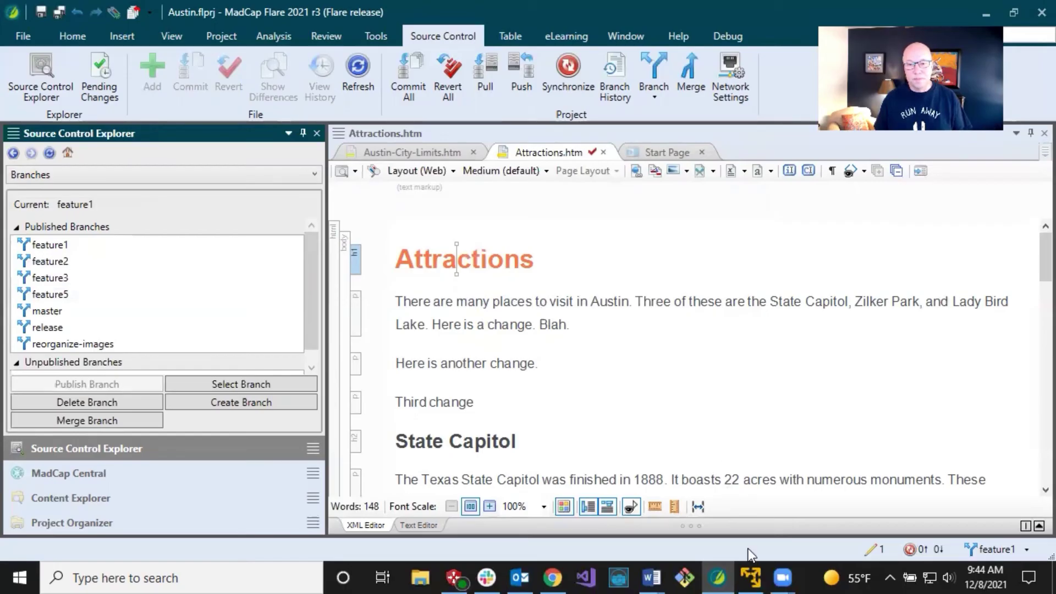
pyautogui.click(752, 574)
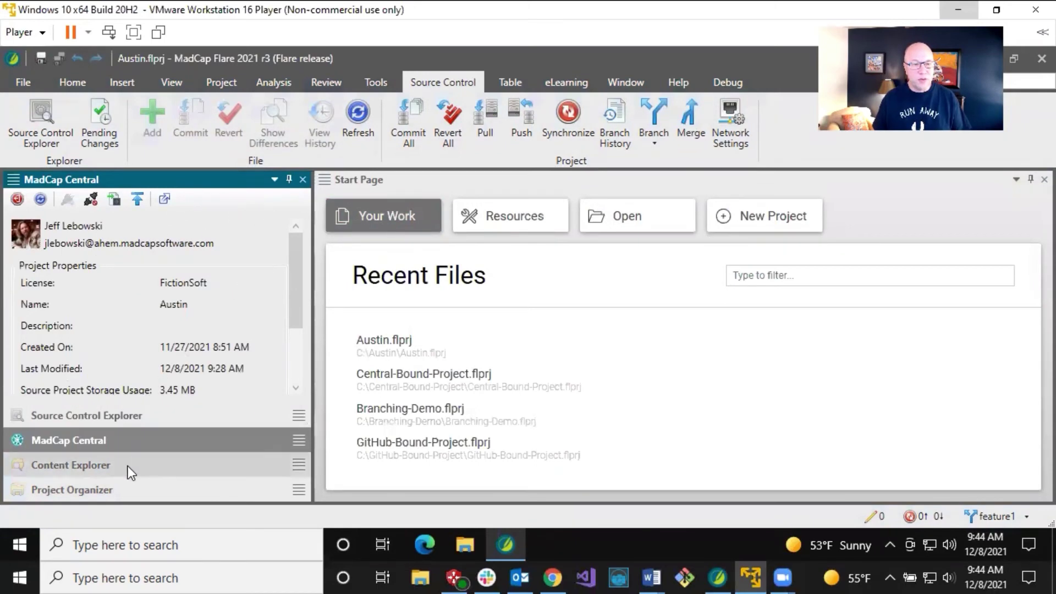
# In Source Control Explorer, select feature4 in the list of published branches.
pyautogui.click(126, 416)
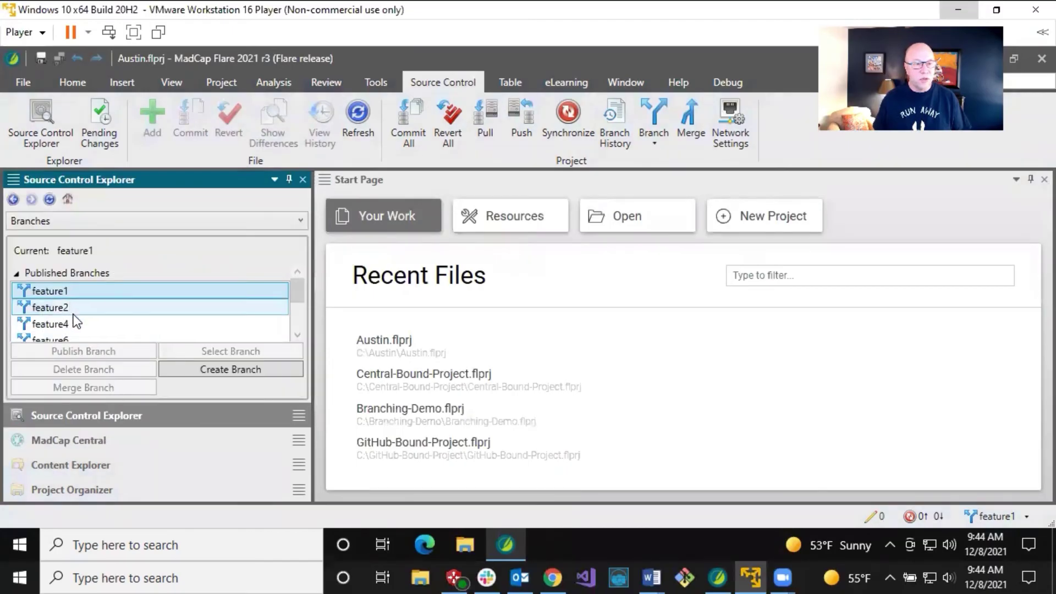
pyautogui.scroll(-1, 84, 317)
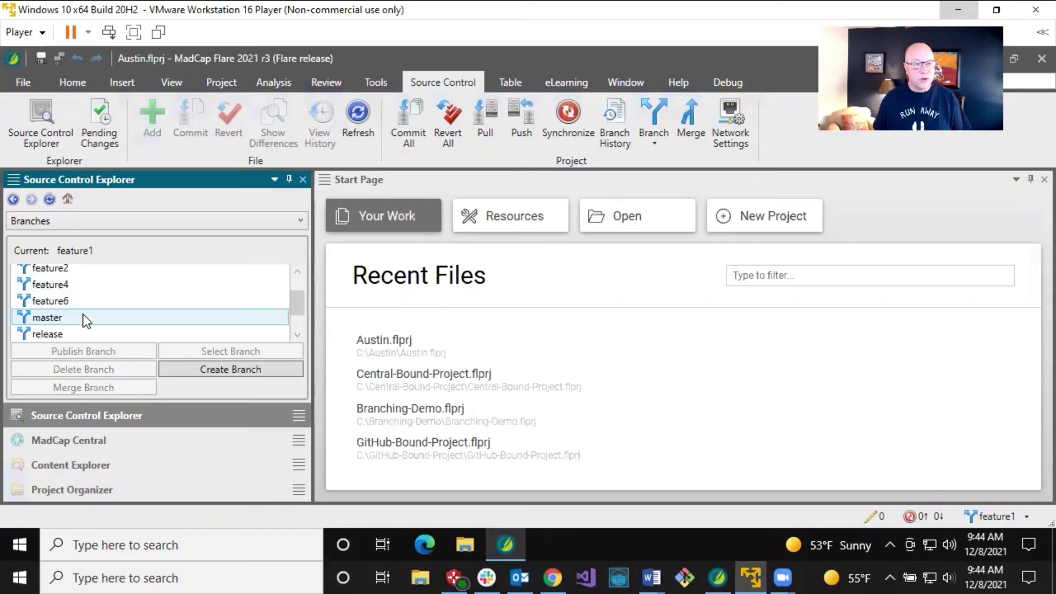
pyautogui.scroll(1, 74, 318)
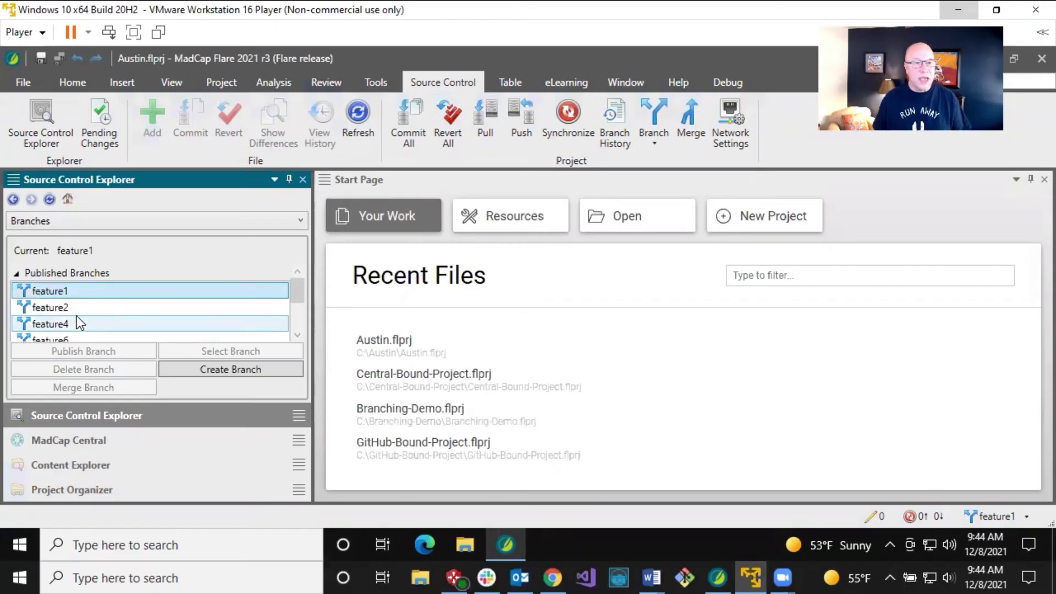
pyautogui.click(77, 324)
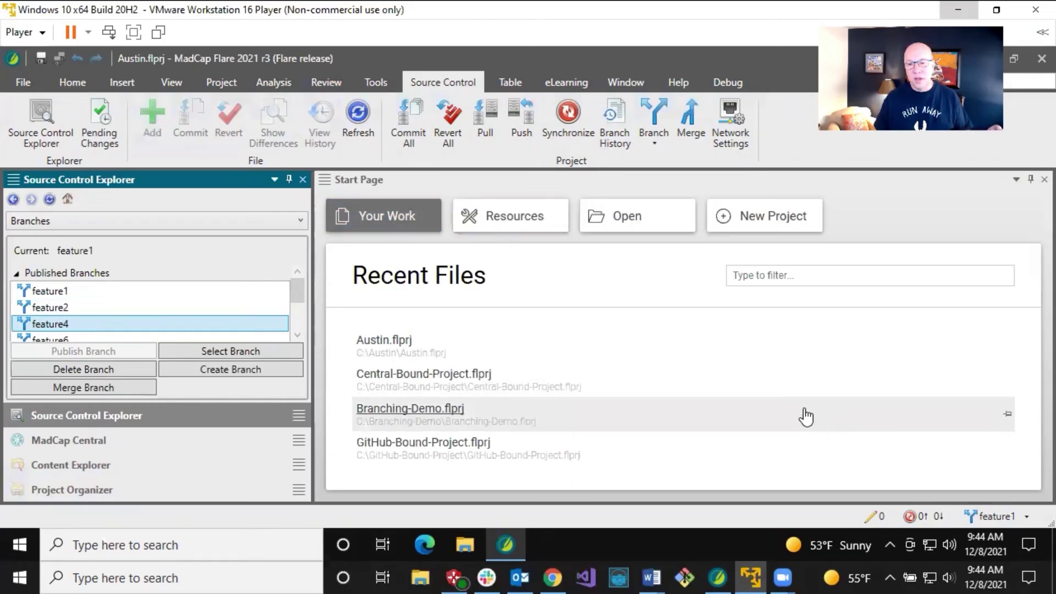
pyautogui.click(988, 515)
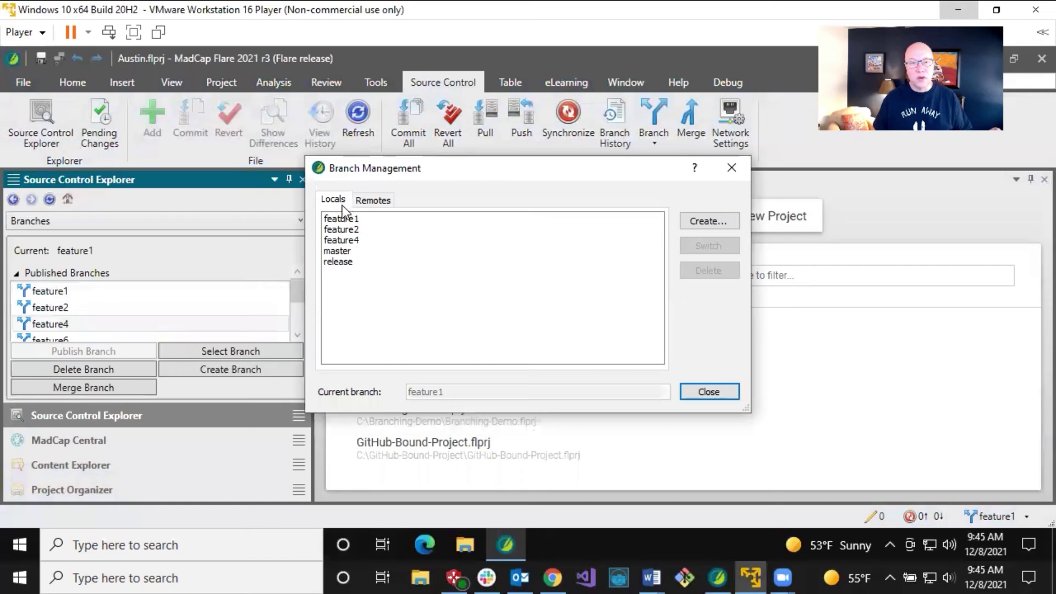
pyautogui.click(369, 200)
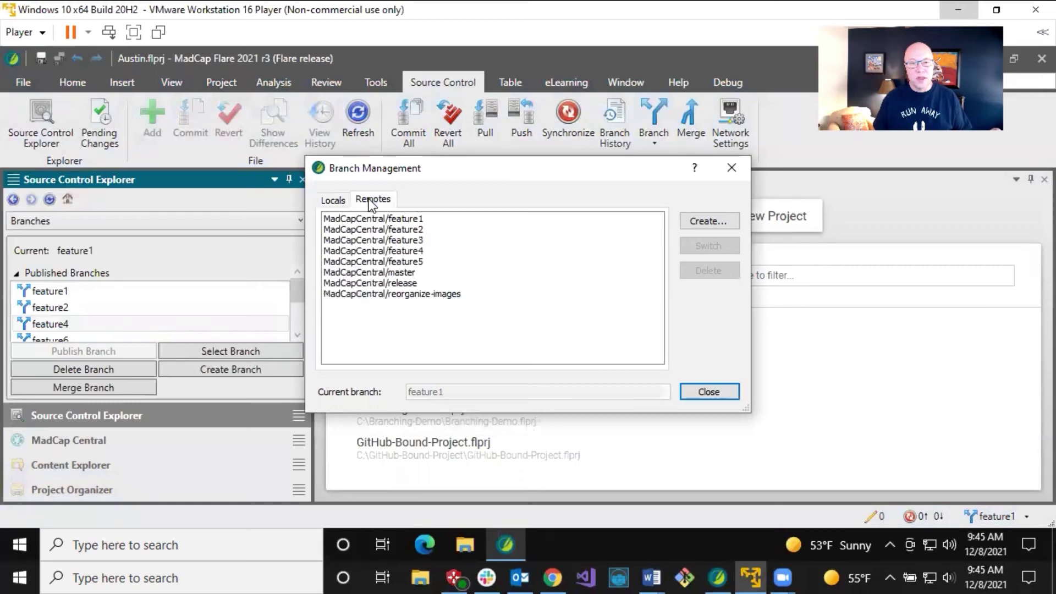
pyautogui.click(416, 250)
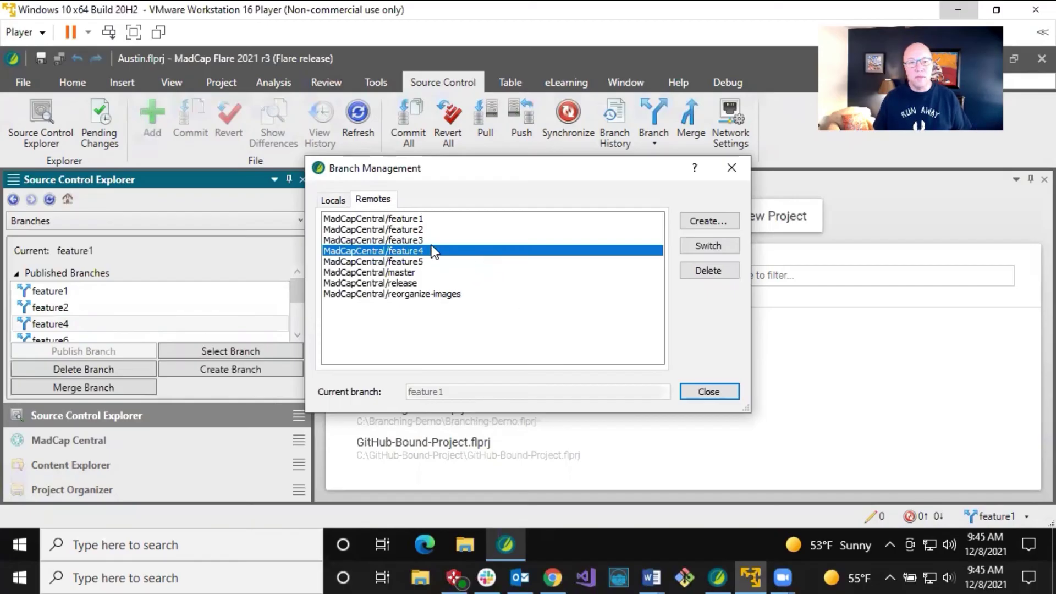
pyautogui.click(723, 390)
# Pull feature1 from the remote and dismiss the 'All files are up to date' notice.
pyautogui.click(483, 121)
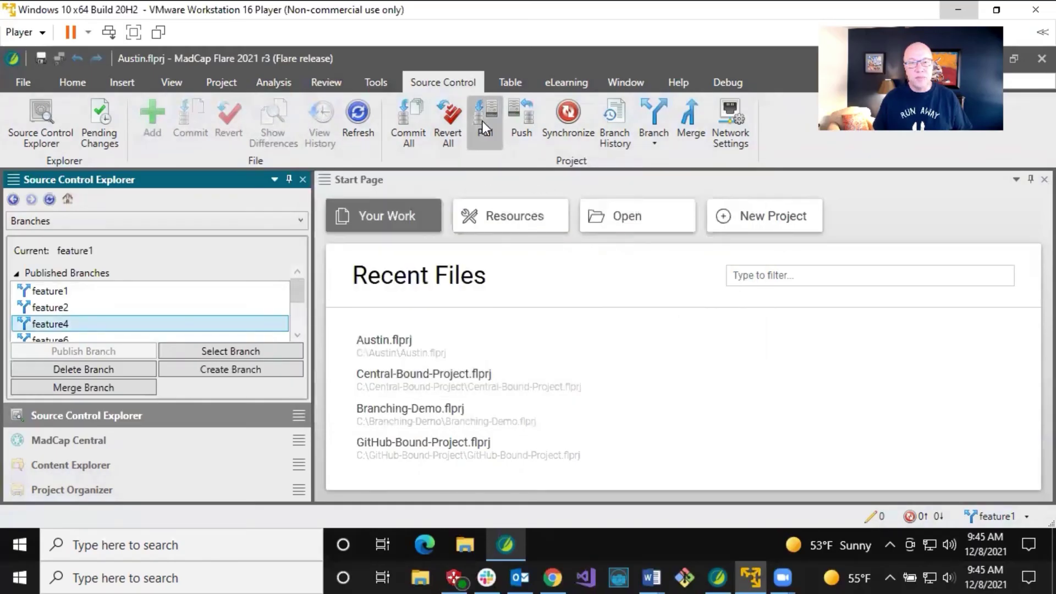
pyautogui.click(616, 321)
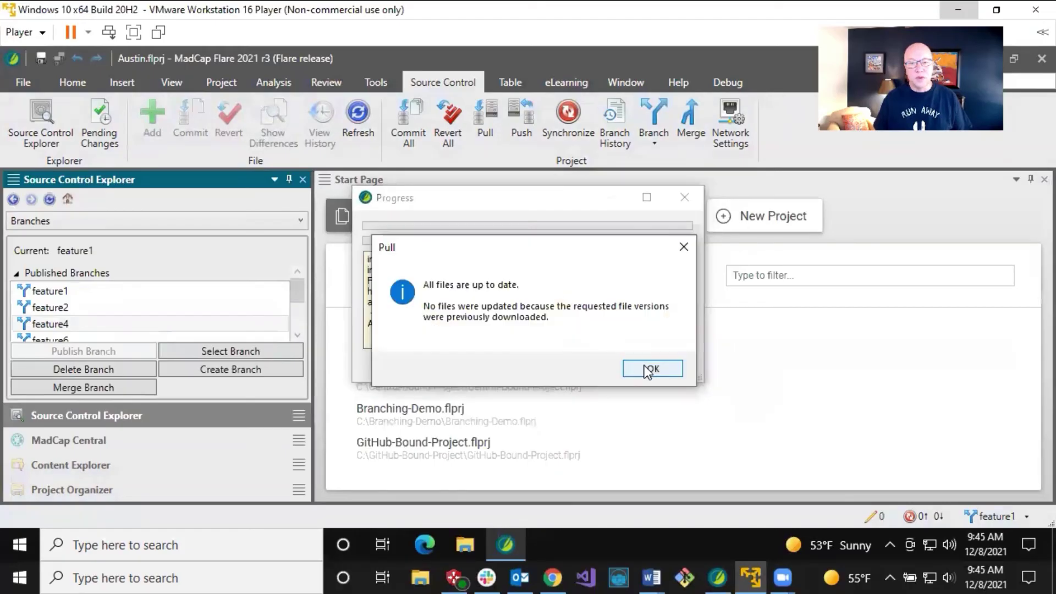
pyautogui.click(645, 366)
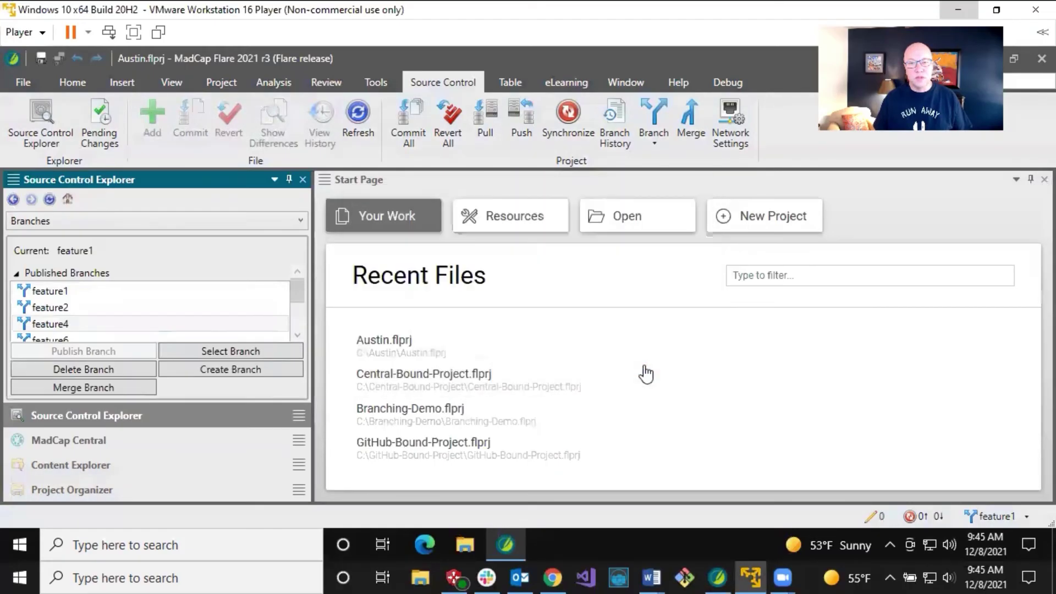
# Check the remote branch list to confirm feature4 no longer appears among the remotes.
pyautogui.click(982, 516)
pyautogui.click(369, 199)
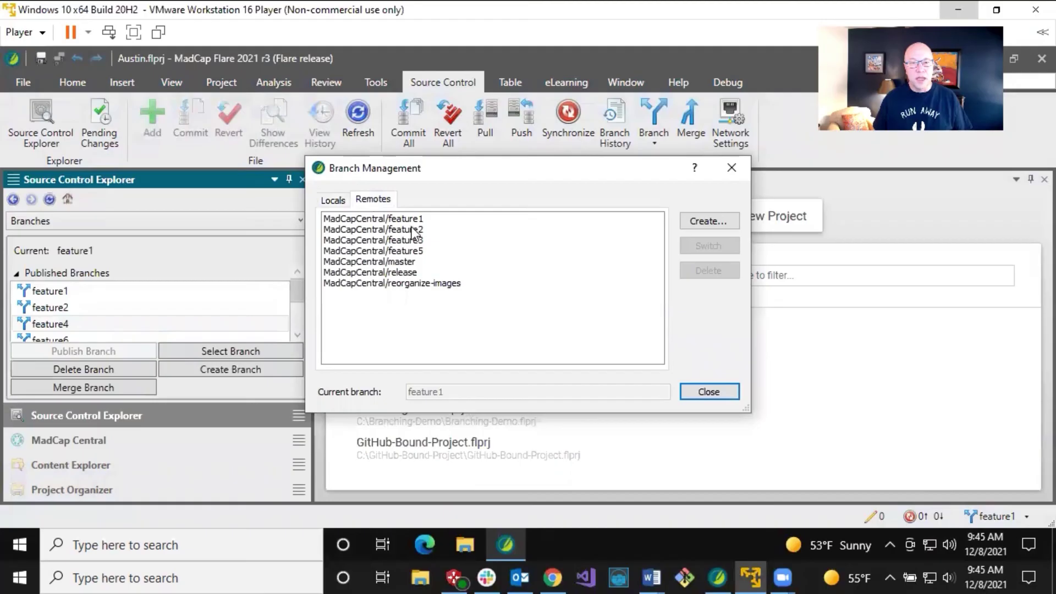
pyautogui.click(419, 246)
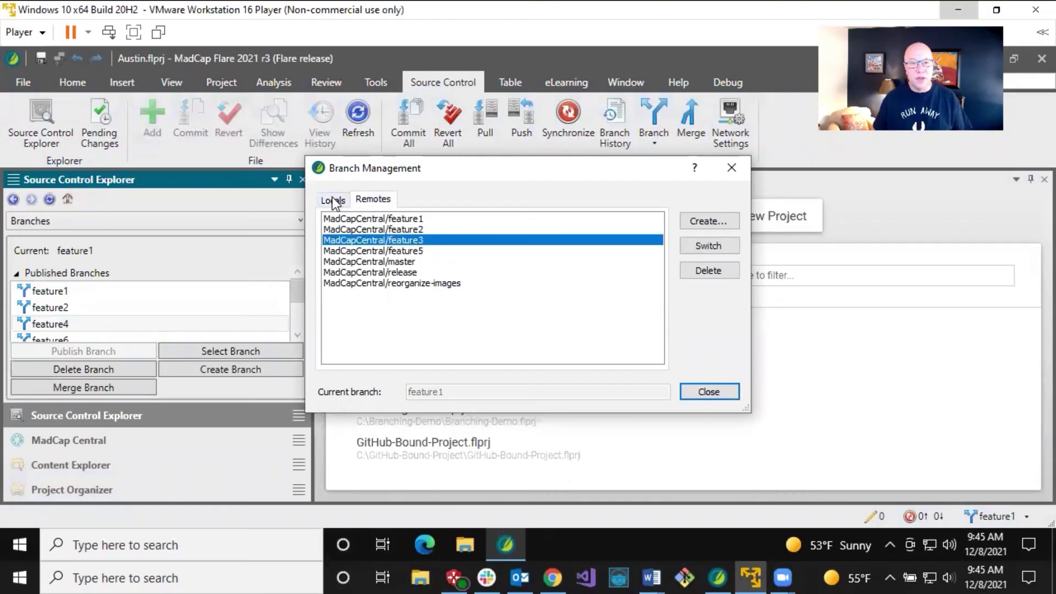
# Delete the local feature4 branch, leaving feature1, feature2, master and release.
pyautogui.click(351, 205)
pyautogui.click(357, 243)
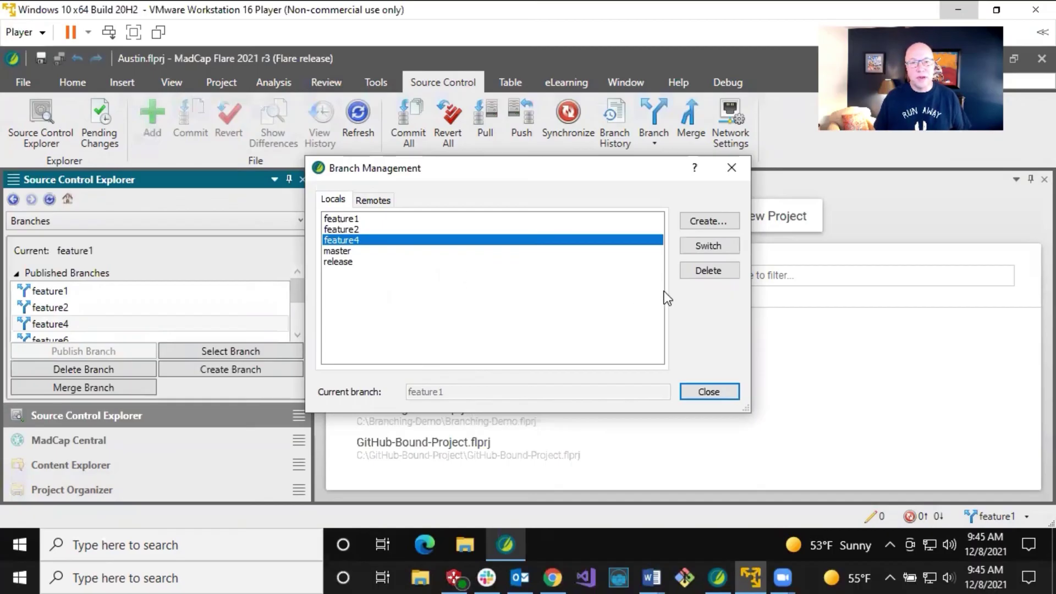
pyautogui.click(713, 271)
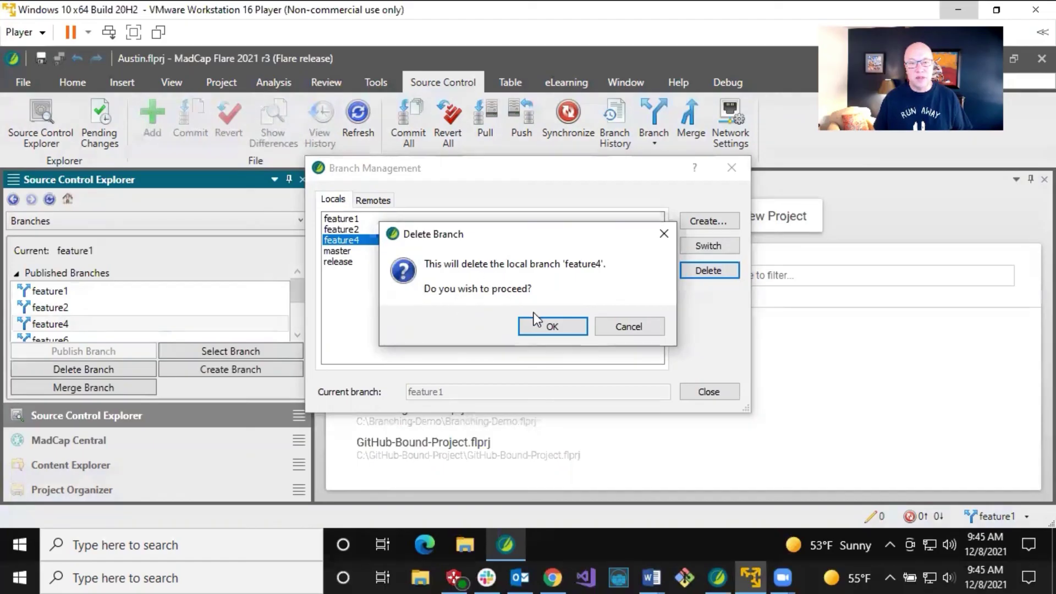
pyautogui.click(550, 326)
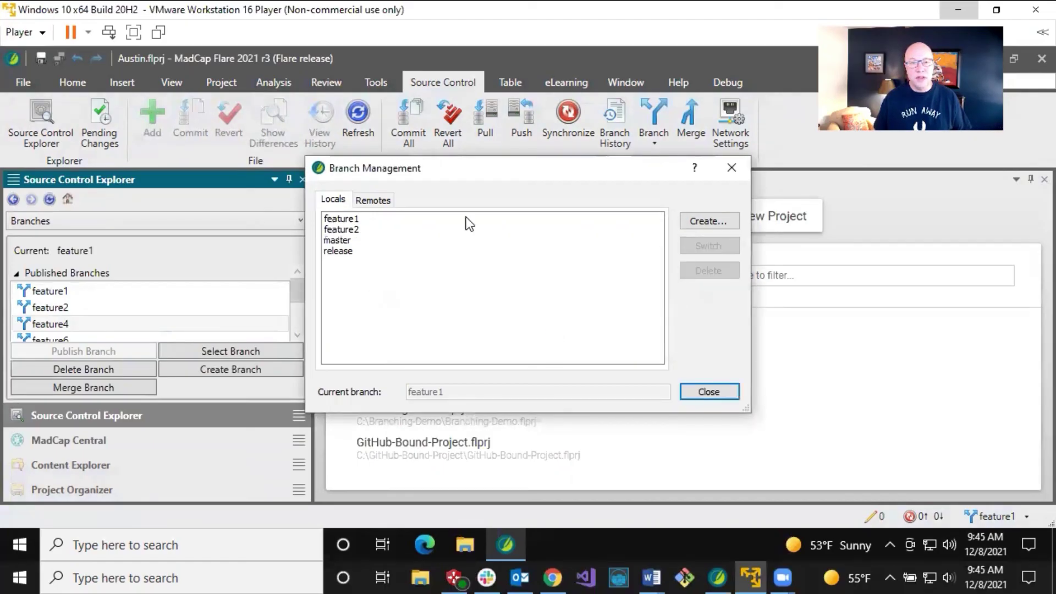
# Refresh the Published Branches list so it shows only feature1, feature2, master and release.
pyautogui.click(697, 393)
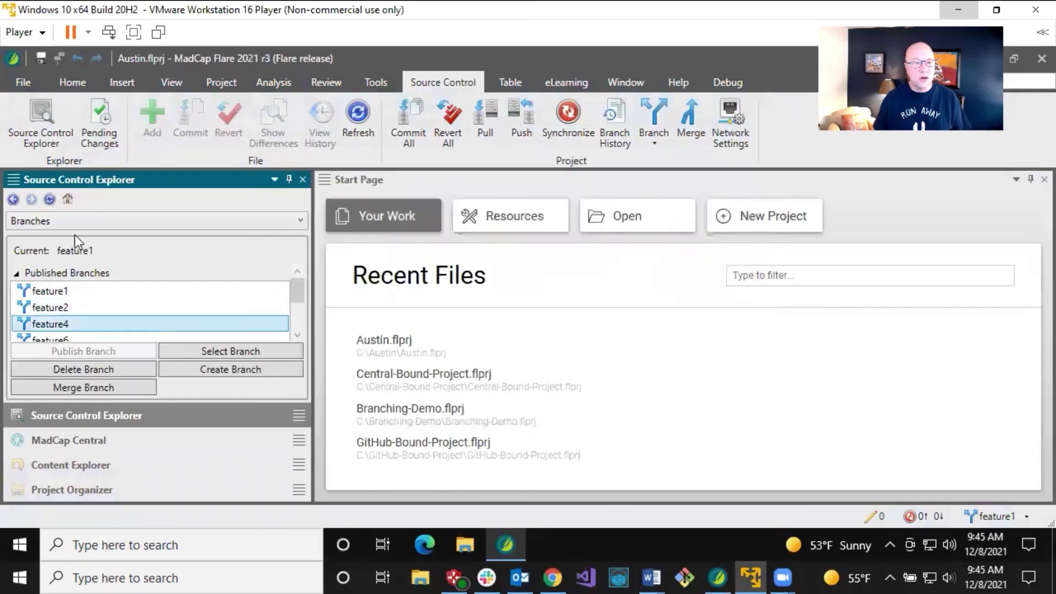
pyautogui.click(49, 198)
pyautogui.click(88, 307)
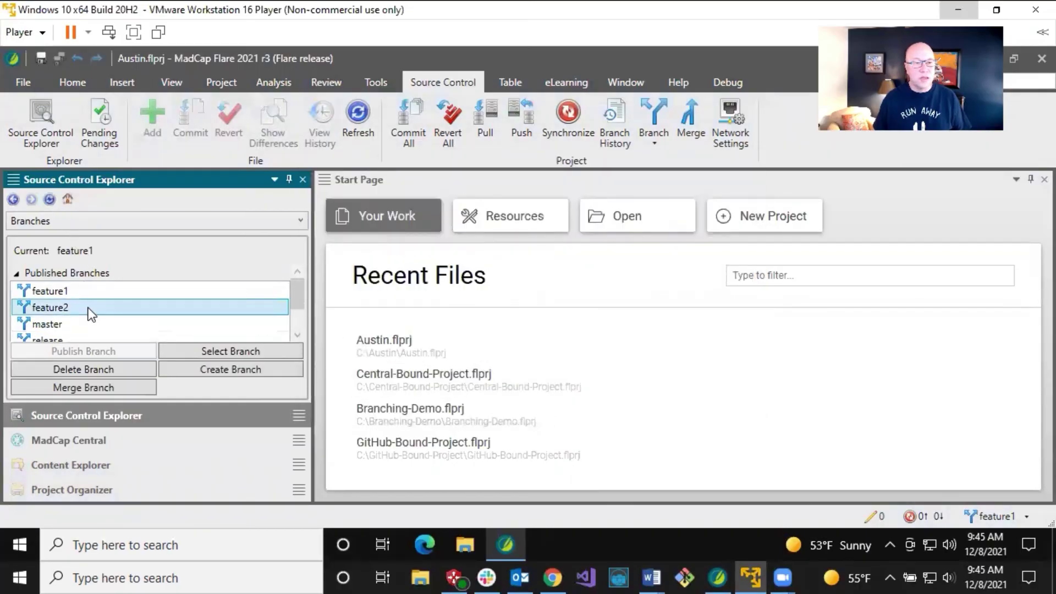